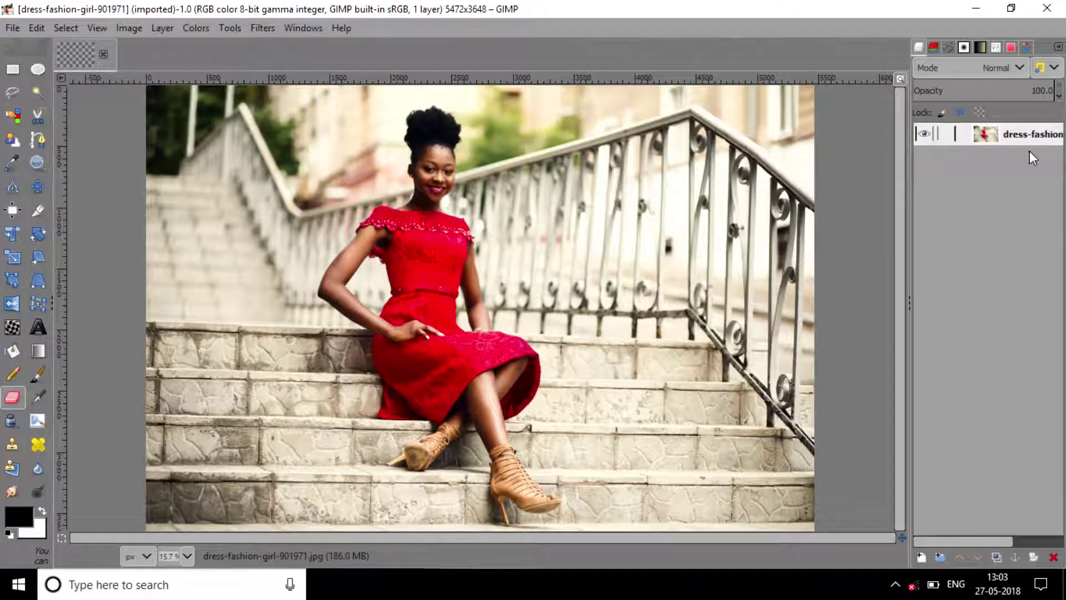
# - Duplicate the photo layer, then desaturate the original lower layer using the Luminance mode
pyautogui.click(994, 558)
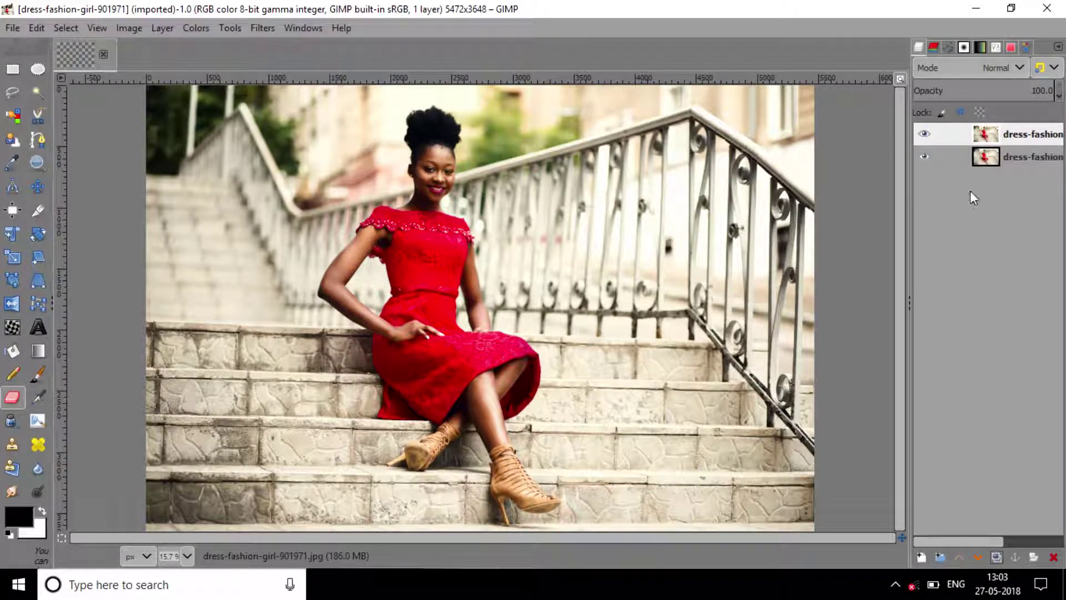
pyautogui.click(989, 156)
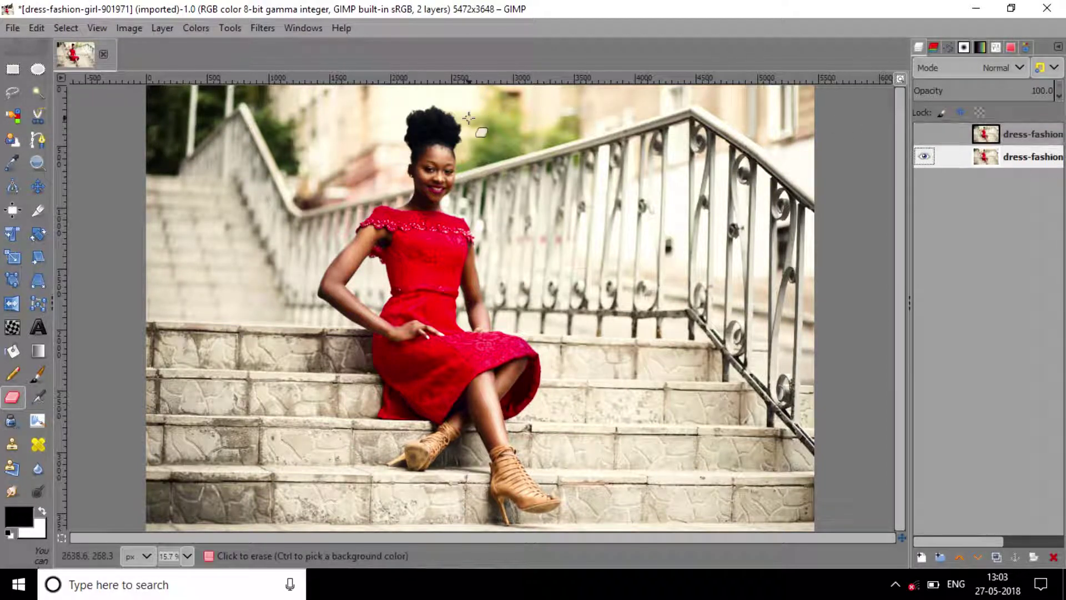
pyautogui.click(194, 25)
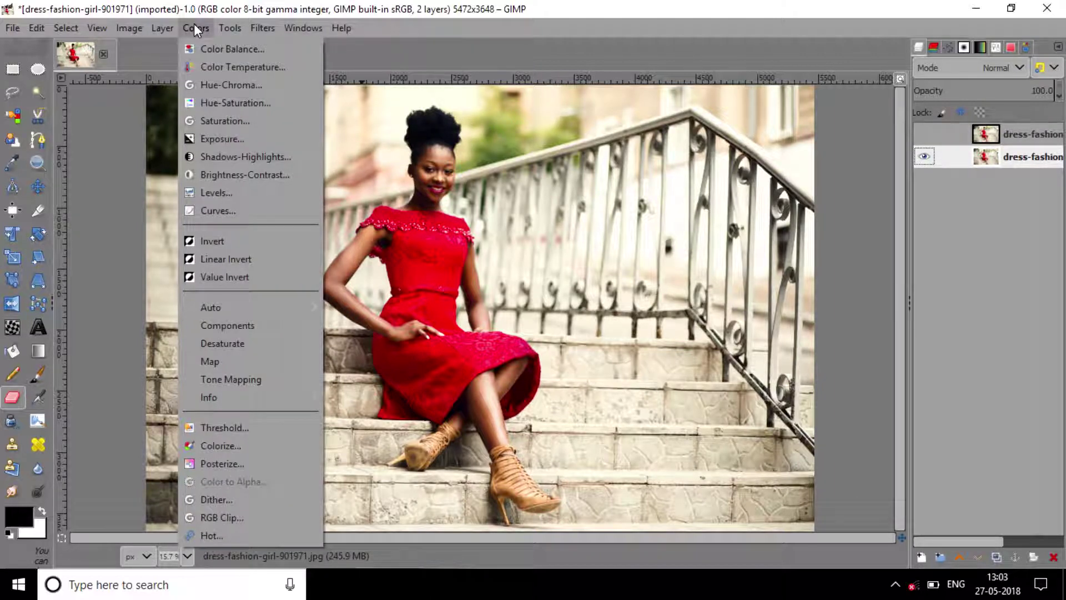
pyautogui.moveTo(200, 346)
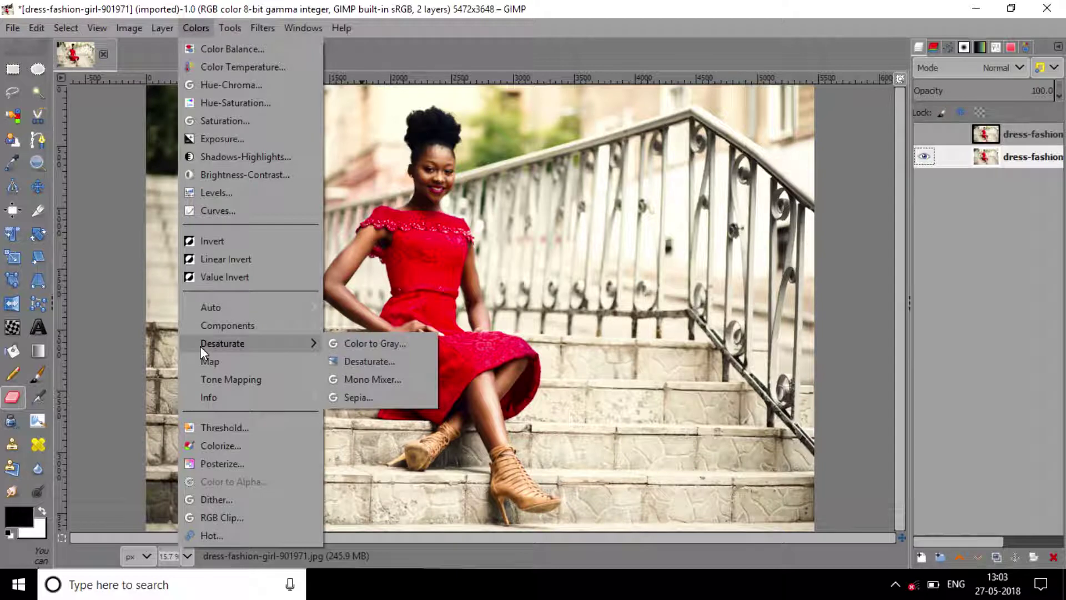
pyautogui.click(371, 363)
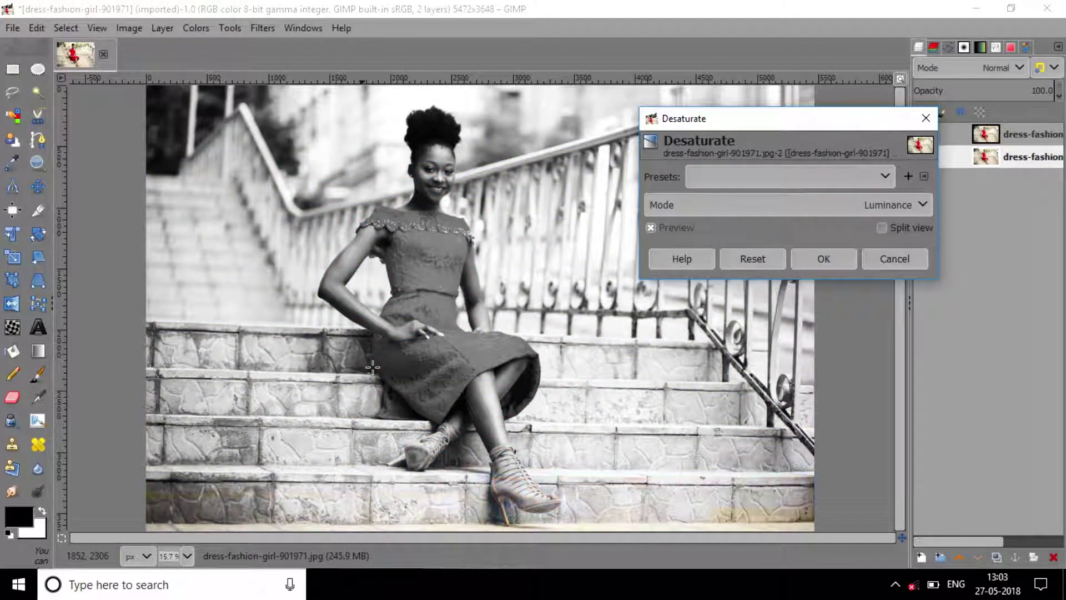
pyautogui.click(373, 365)
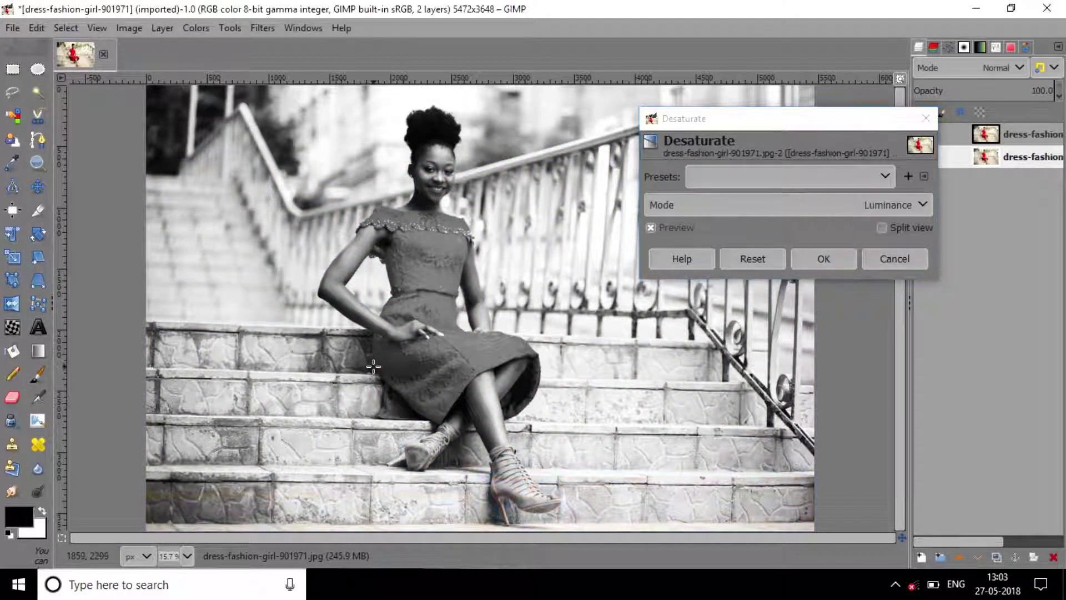
pyautogui.click(818, 265)
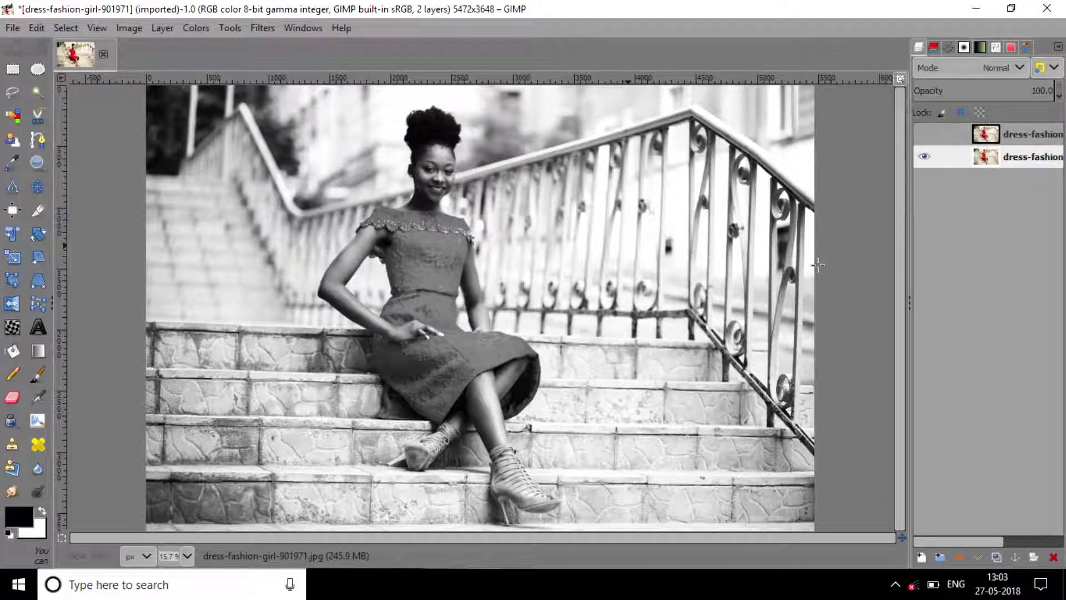
# - Show the upper color layer again and add a White (full opacity) layer mask to it
pyautogui.click(987, 145)
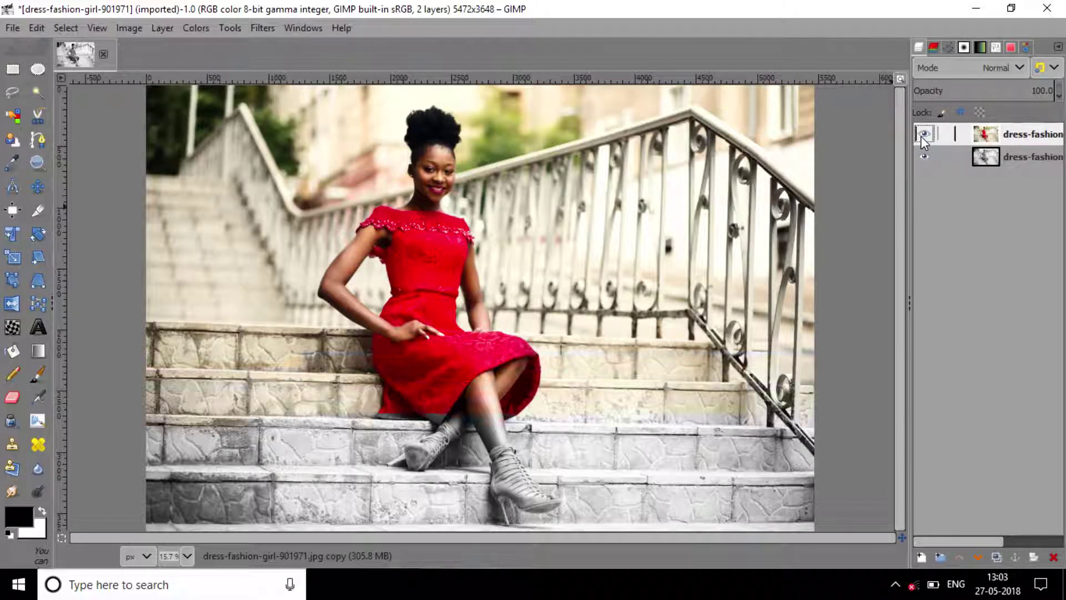
pyautogui.rightClick(1009, 136)
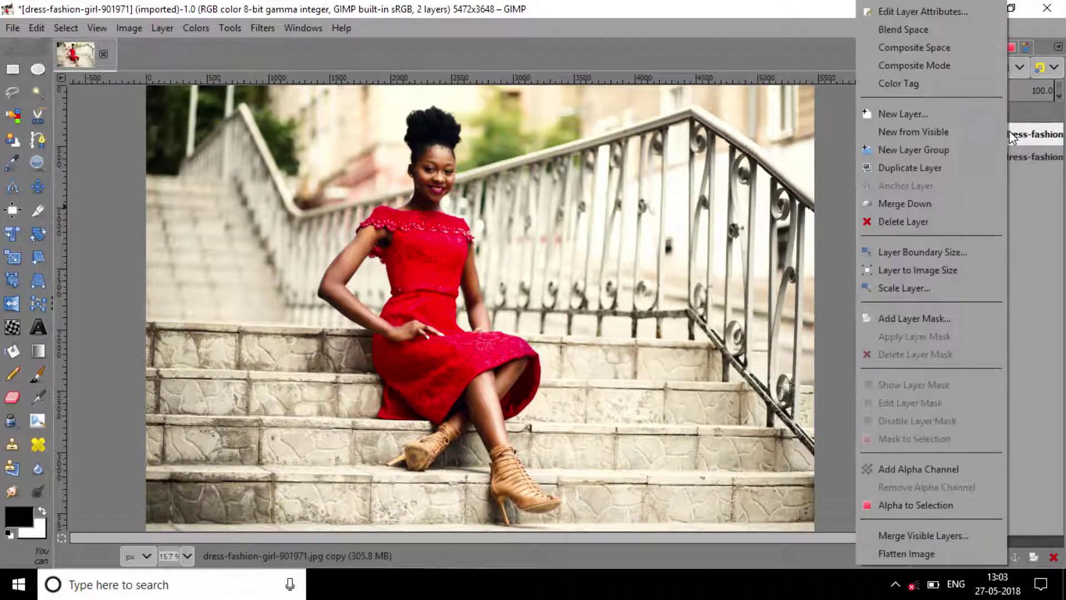
pyautogui.click(967, 318)
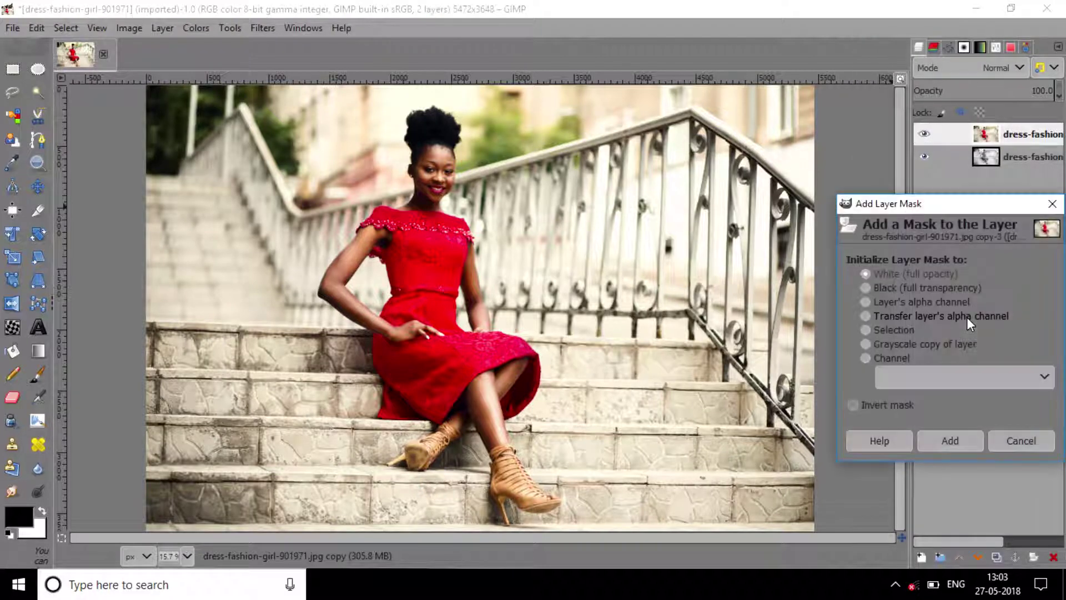
pyautogui.moveTo(982, 208); pyautogui.dragTo(817, 104)
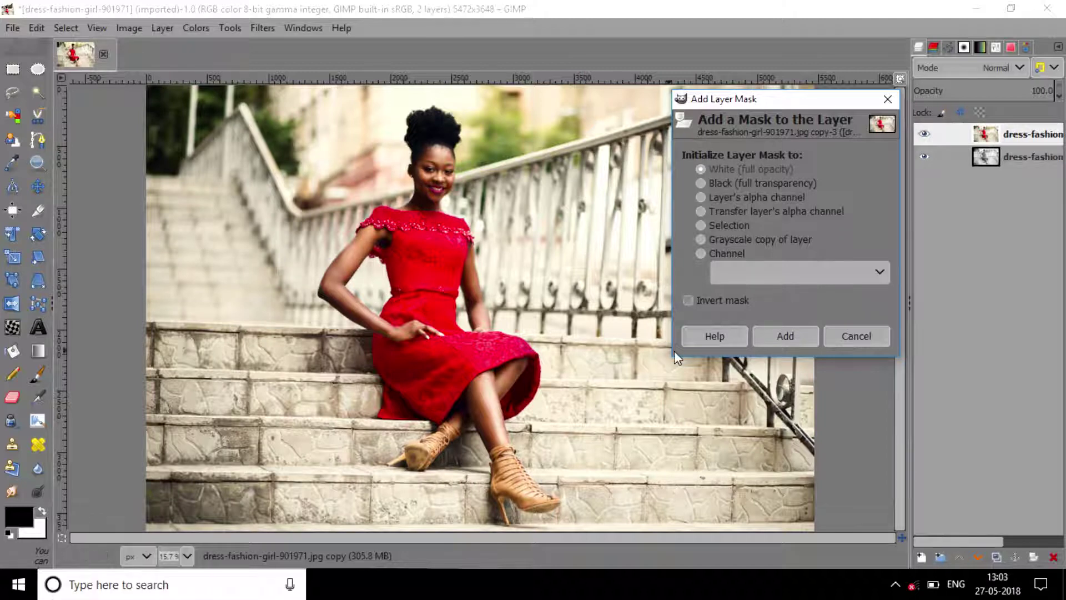
pyautogui.click(785, 333)
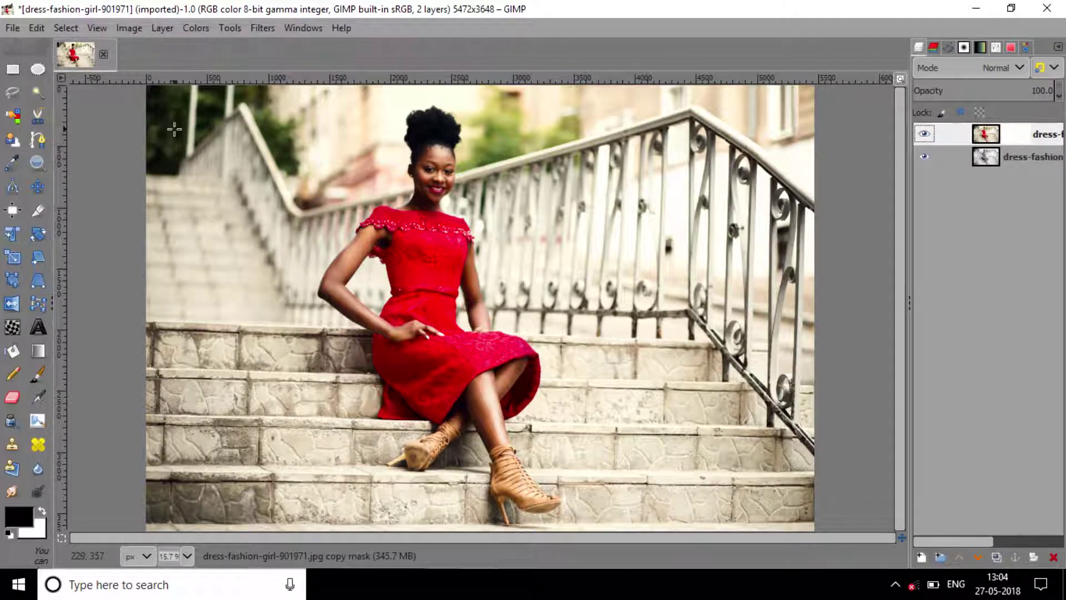
# - Start a path with the Paths tool at the sleeve's lower tip and trace up the sleeve's outer beaded edge
pyautogui.click(32, 141)
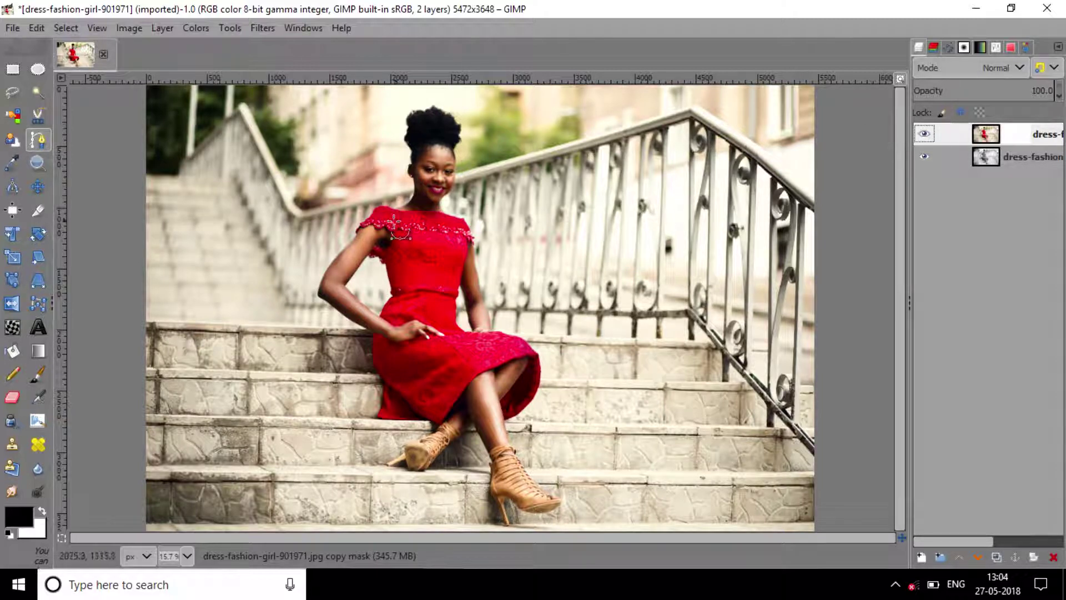
pyautogui.scroll(2, 372, 211)
pyautogui.scroll(6, 372, 211)
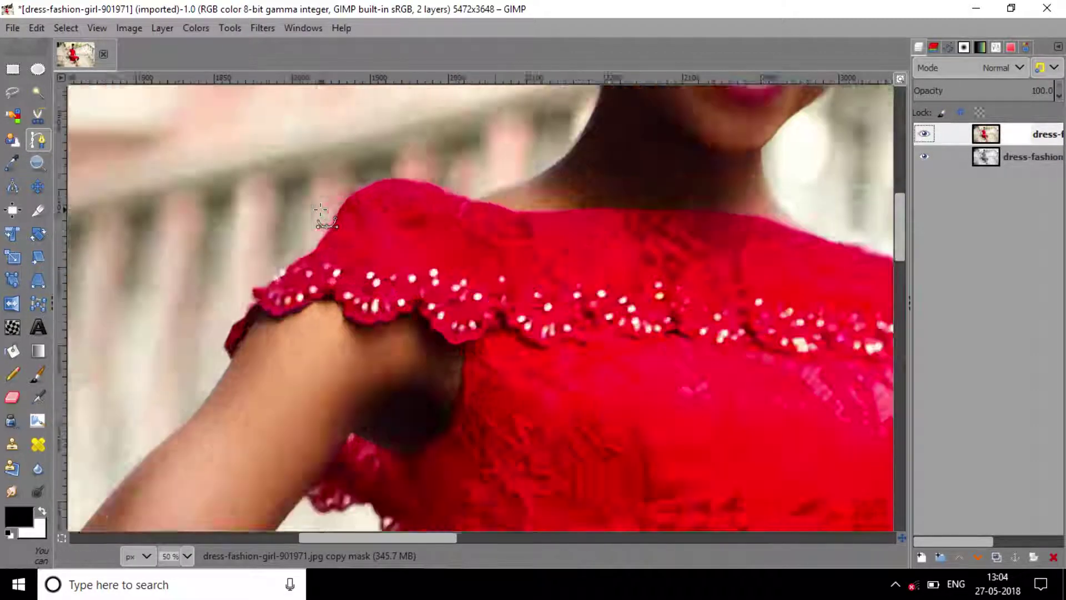
pyautogui.scroll(-5, 321, 209)
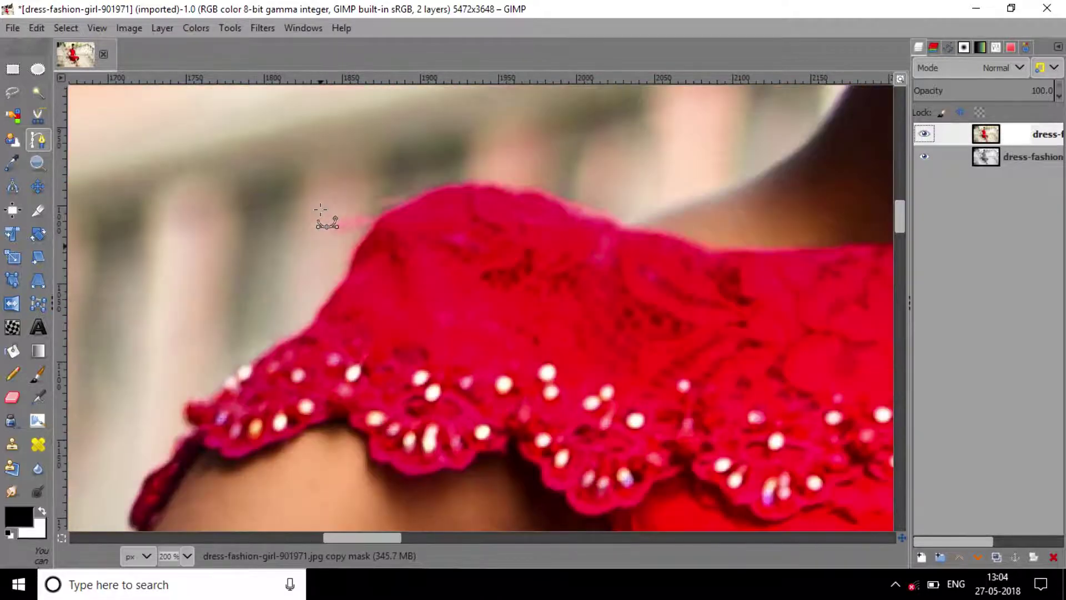
pyautogui.scroll(-4, 322, 214)
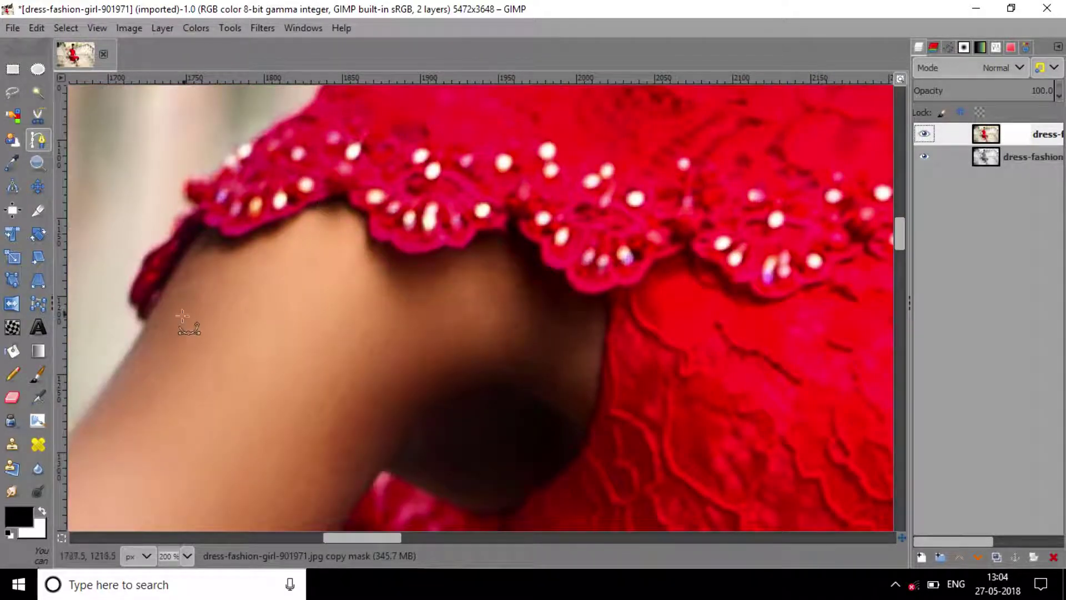
pyautogui.scroll(2, 142, 328)
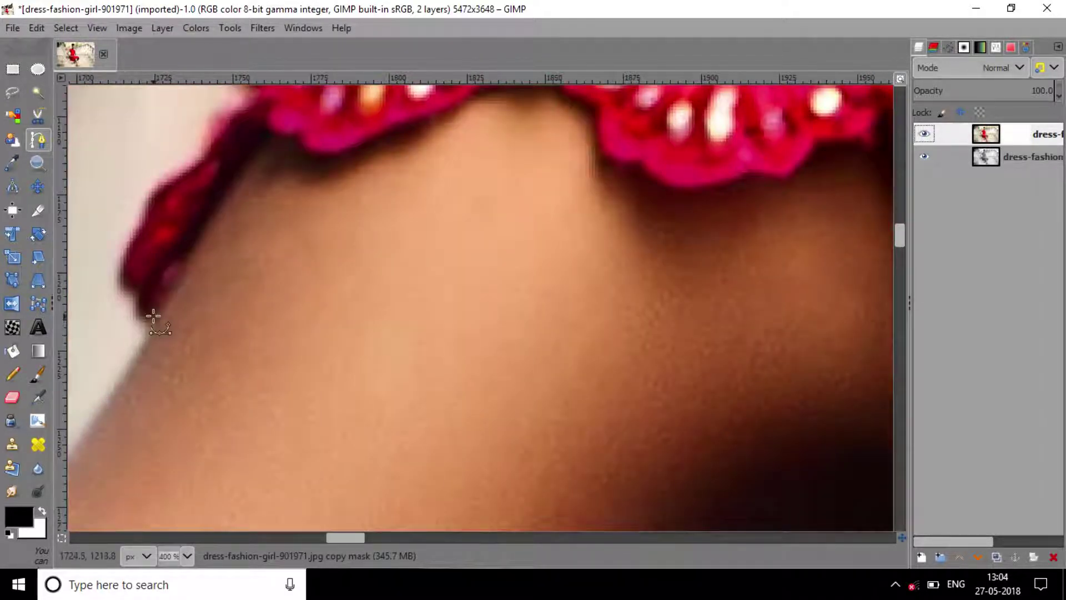
pyautogui.click(153, 316)
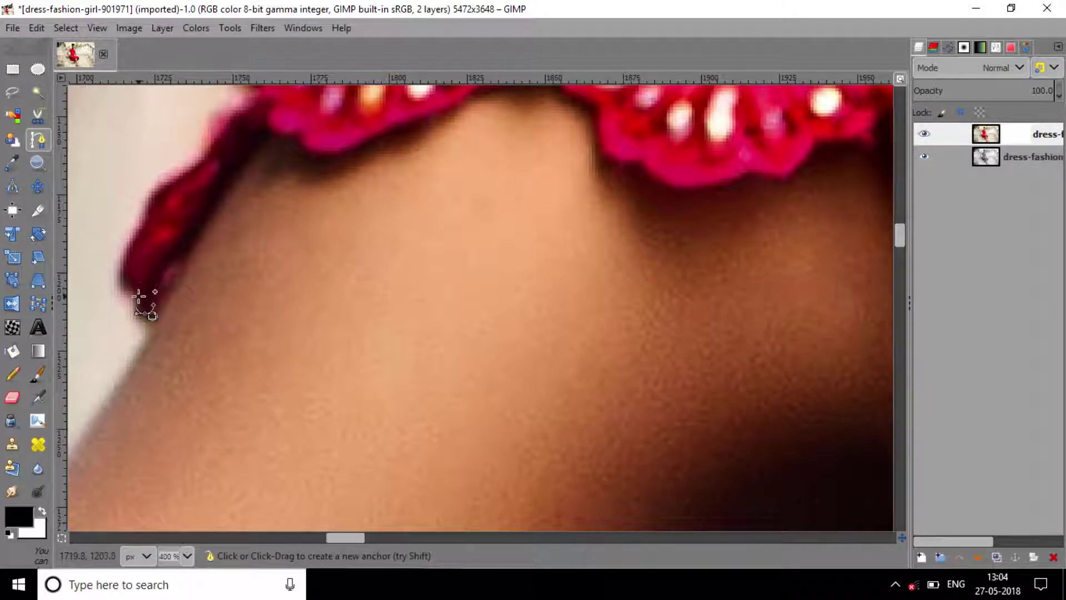
pyautogui.moveTo(138, 299); pyautogui.dragTo(339, 166)
pyautogui.scroll(4, 219, 166)
pyautogui.click(216, 232)
pyautogui.scroll(4, 322, 178)
pyautogui.click(336, 207)
pyautogui.click(455, 127)
# - Continue the path with curved anchors along the sleeve's outer edge and over the top of the shoulder
pyautogui.scroll(8, 488, 111)
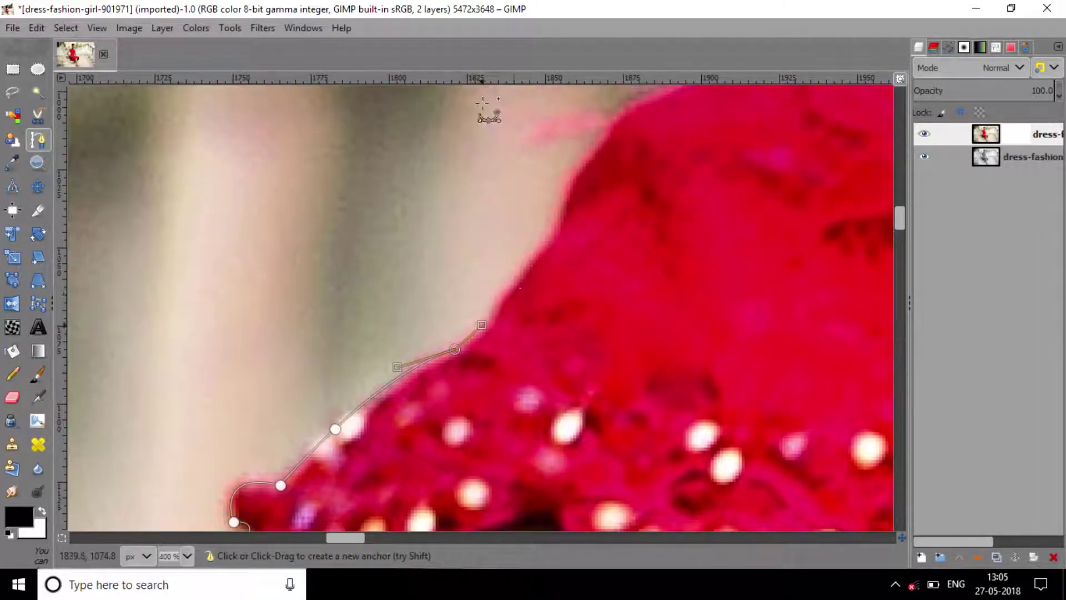
pyautogui.moveTo(504, 294); pyautogui.dragTo(522, 269)
pyautogui.click(551, 238)
pyautogui.click(560, 195)
pyautogui.moveTo(597, 147); pyautogui.dragTo(607, 134)
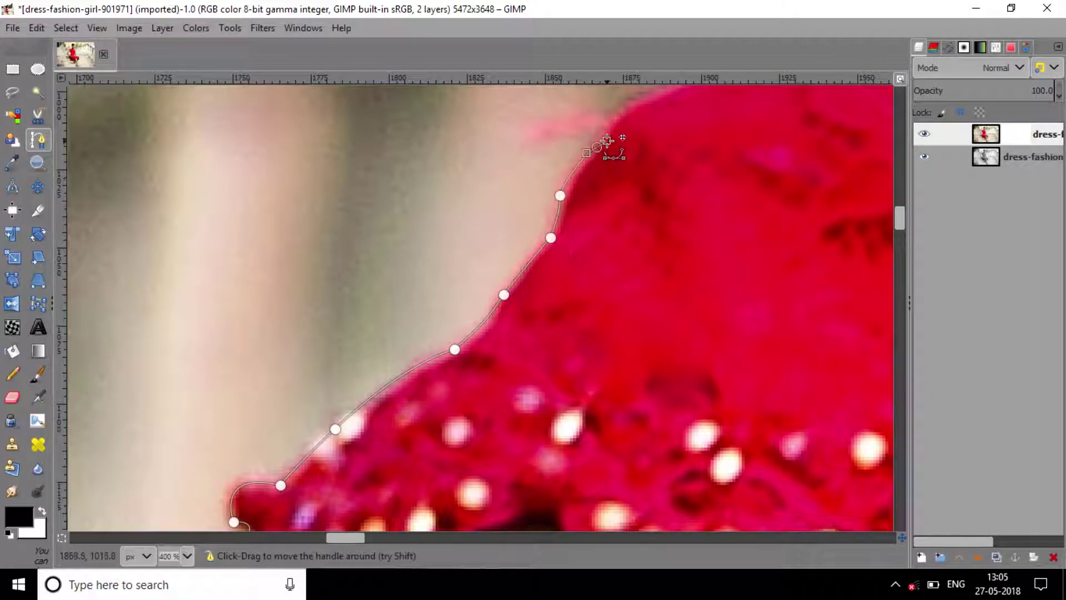
pyautogui.hscroll(5, 351, 542)
pyautogui.scroll(2, 516, 381)
pyautogui.click(390, 204)
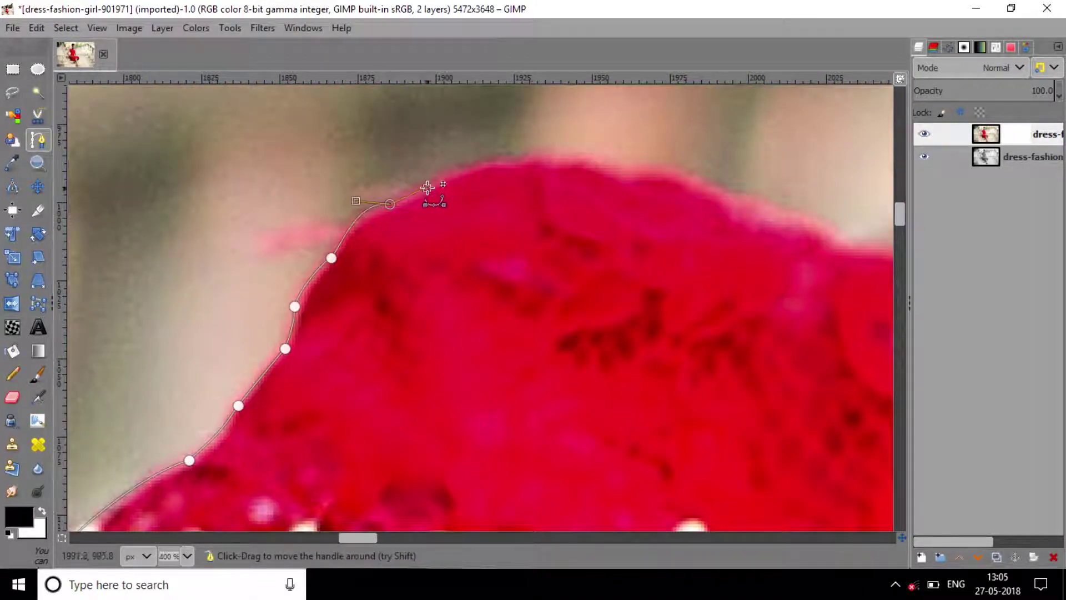
pyautogui.moveTo(524, 162); pyautogui.dragTo(571, 166)
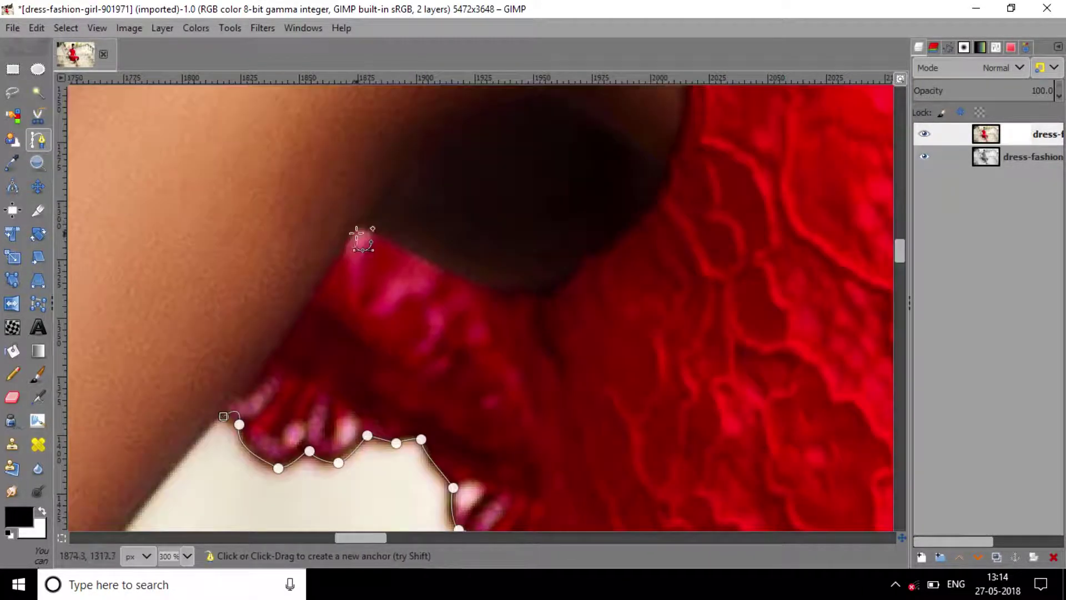
# - Continue the dress path from the inner arm around the dark underarm opening up to the lace trim
pyautogui.click(356, 233)
pyautogui.click(438, 274)
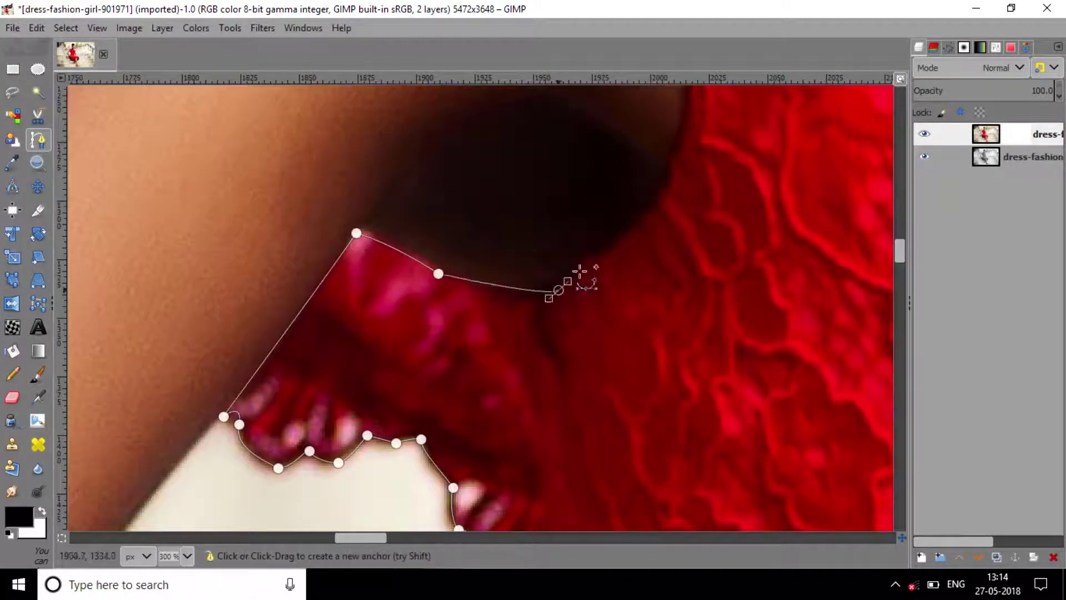
pyautogui.moveTo(559, 290); pyautogui.dragTo(583, 256)
pyautogui.click(632, 231)
pyautogui.click(674, 155)
pyautogui.scroll(-5, 687, 135)
pyautogui.click(693, 188)
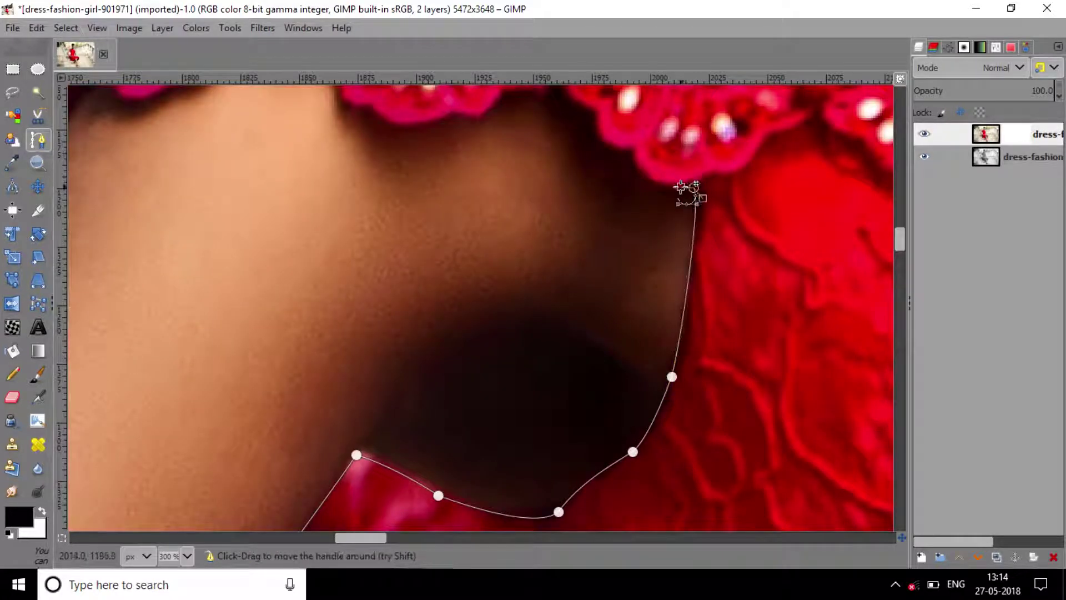
# - Trace the path along the scalloped beaded lace where it overlaps the underarm and upper arm
pyautogui.moveTo(634, 154); pyautogui.dragTo(597, 65)
pyautogui.scroll(3, 597, 167)
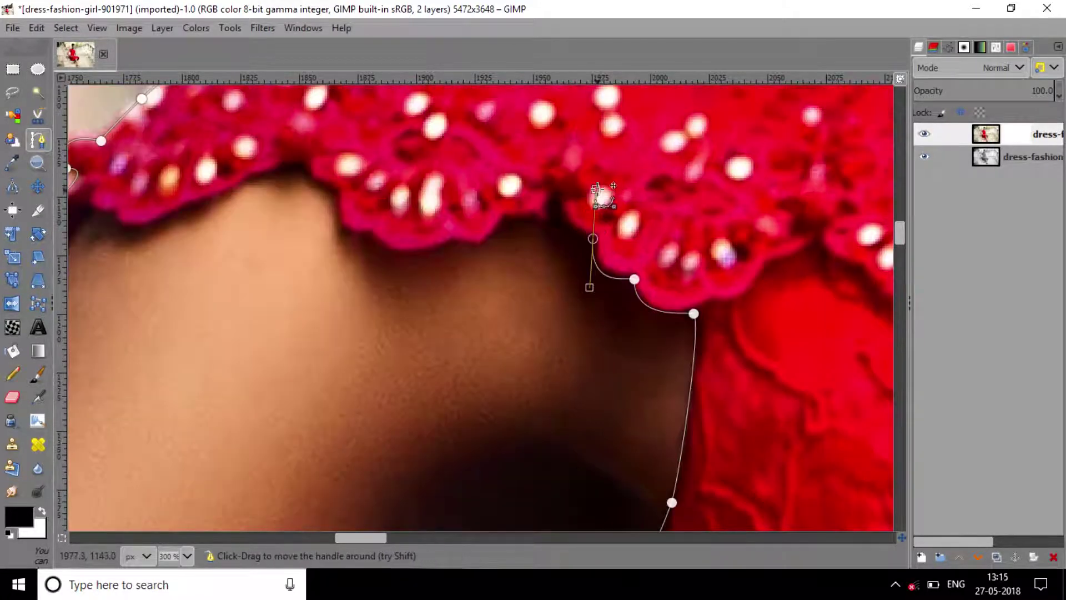
pyautogui.moveTo(597, 190); pyautogui.dragTo(577, 239)
pyautogui.click(559, 206)
pyautogui.click(507, 219)
pyautogui.moveTo(457, 245); pyautogui.dragTo(424, 249)
pyautogui.click(368, 235)
pyautogui.click(337, 194)
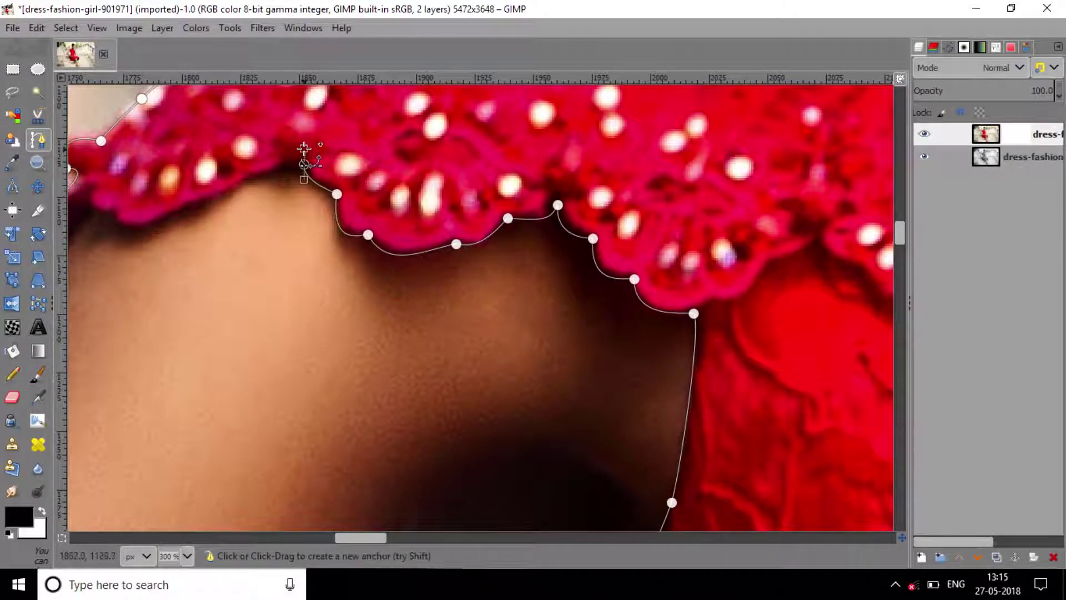
# - Trace the remaining lace edge down to the sleeve's outer tip and close the path at its first anchor
pyautogui.moveTo(304, 165); pyautogui.dragTo(280, 167)
pyautogui.click(247, 180)
pyautogui.click(186, 211)
pyautogui.moveTo(113, 218); pyautogui.dragTo(104, 214)
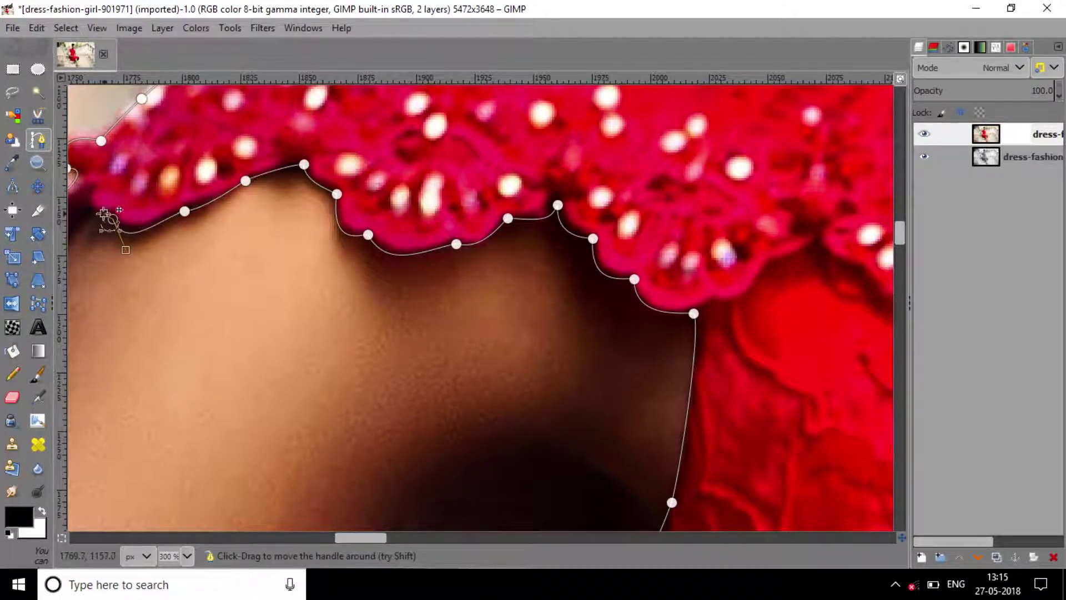
pyautogui.hscroll(-6, 389, 323)
pyautogui.moveTo(325, 239); pyautogui.dragTo(310, 278)
pyautogui.keyDown('ctrl'); pyautogui.click(259, 346); pyautogui.keyUp('ctrl')
# - Convert the closed path around the dress into a selection
pyautogui.scroll(-3, 547, 352)
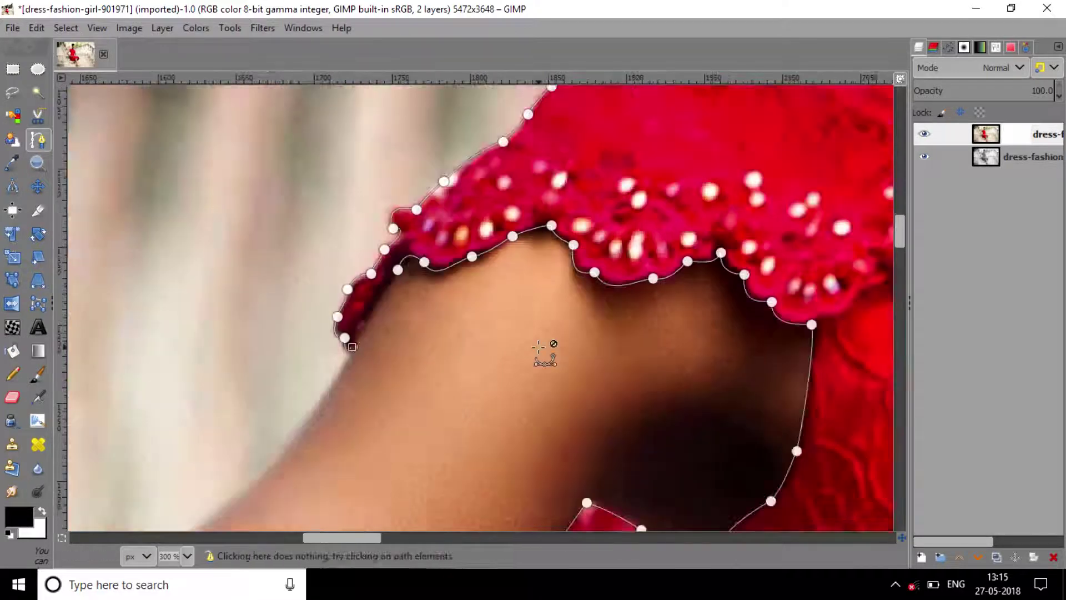
pyautogui.scroll(-5, 542, 350)
pyautogui.scroll(-3, 546, 356)
pyautogui.scroll(5, 588, 253)
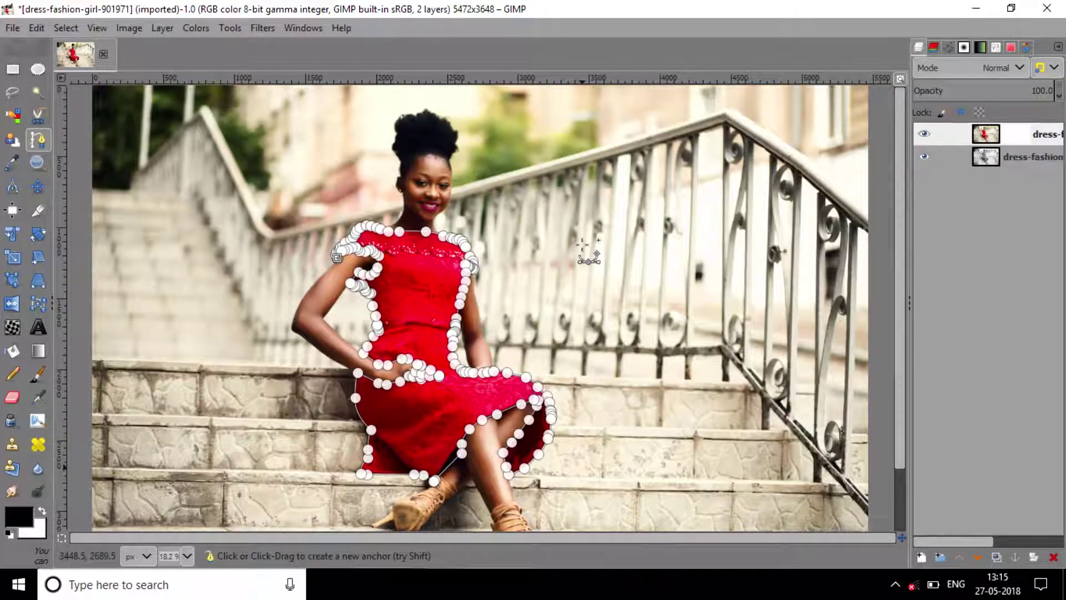
pyautogui.scroll(-1, 589, 253)
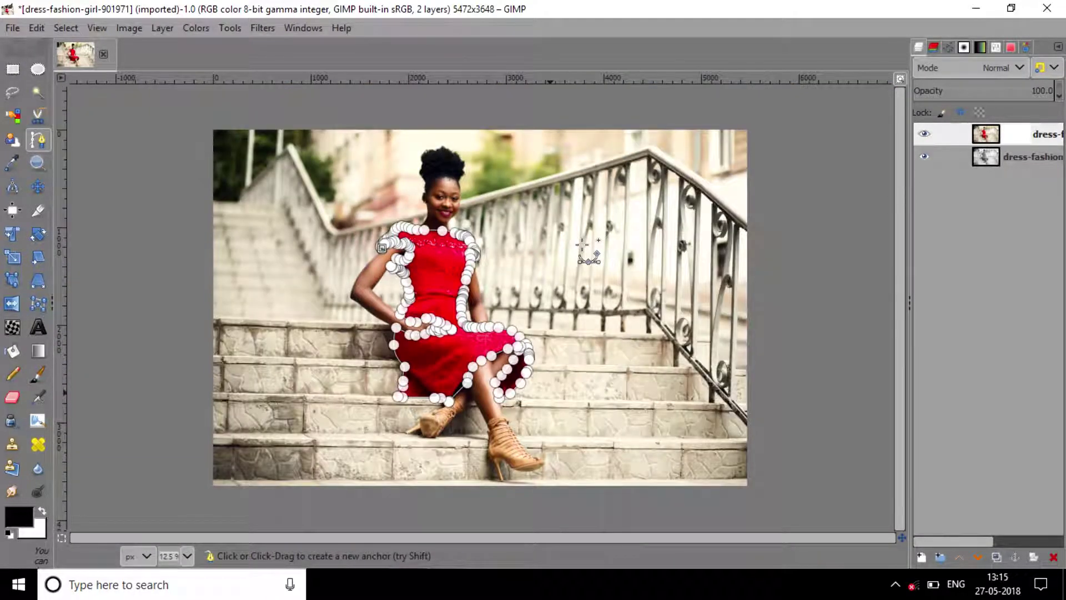
pyautogui.scroll(1, 588, 252)
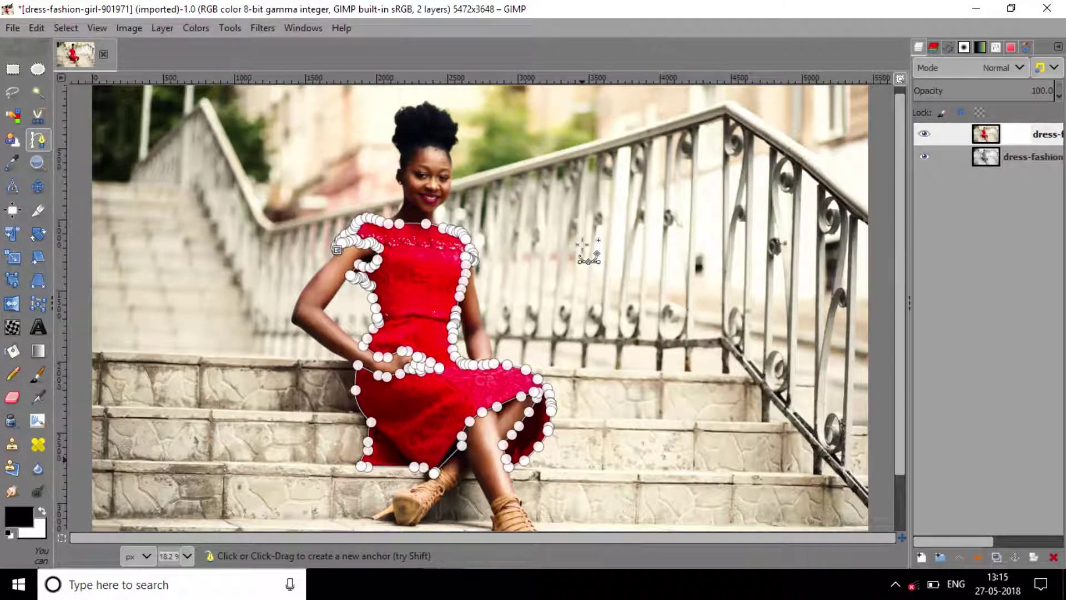
pyautogui.press('shift')
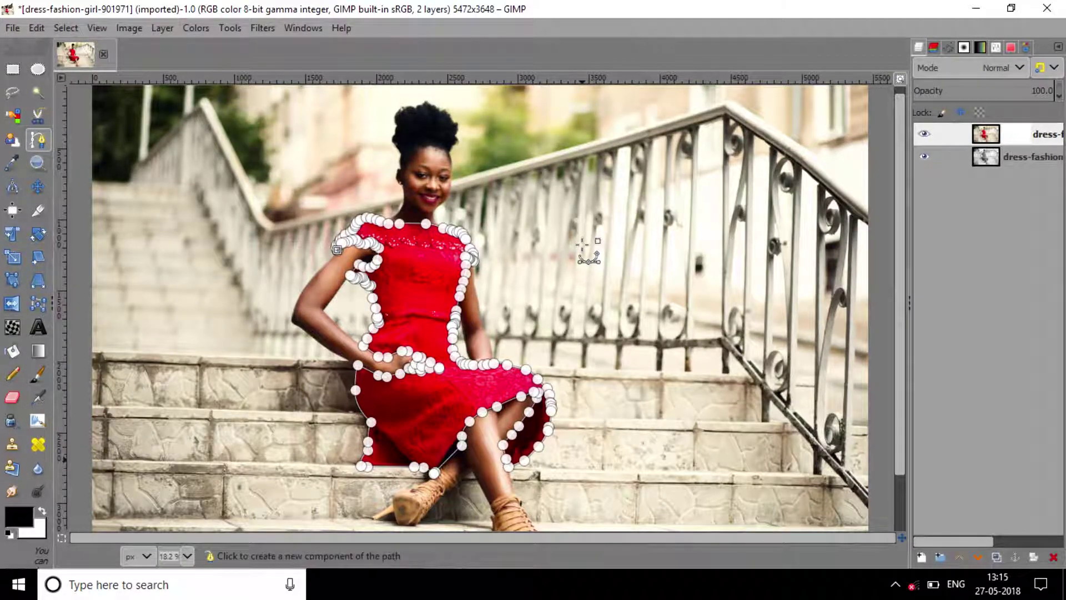
pyautogui.press('Return')
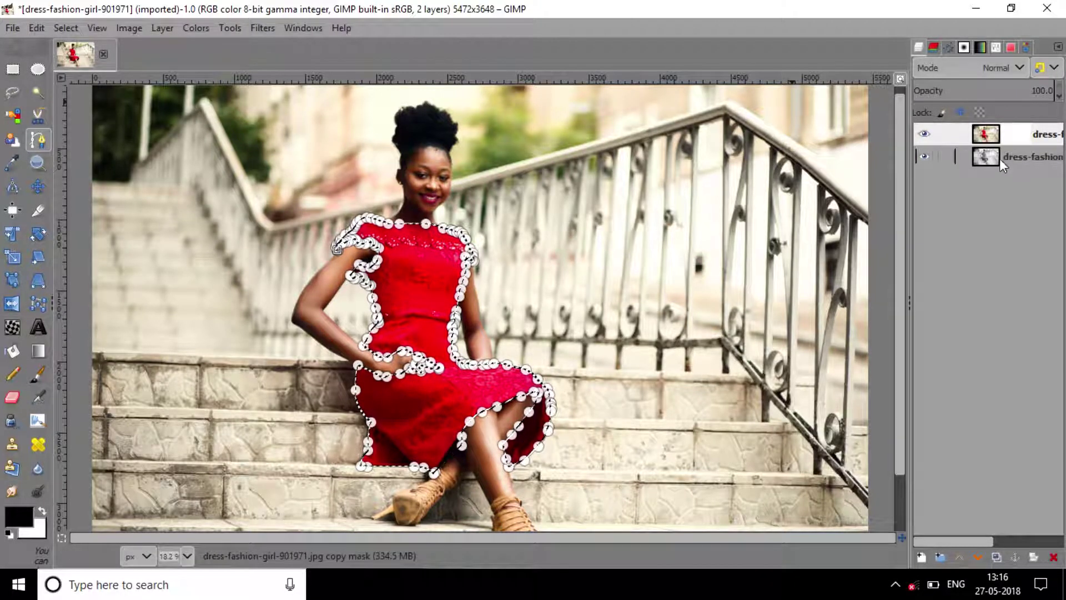
# - Invert the selection and fill the color layer's mask with black outside the dress
pyautogui.click(1006, 136)
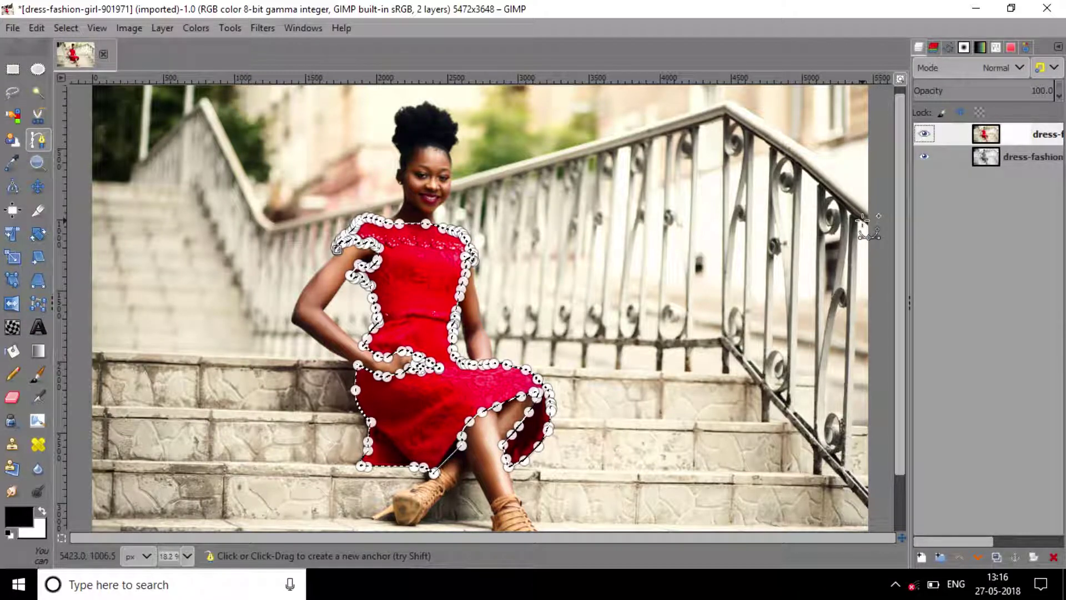
pyautogui.hotkey('shift', 'v')
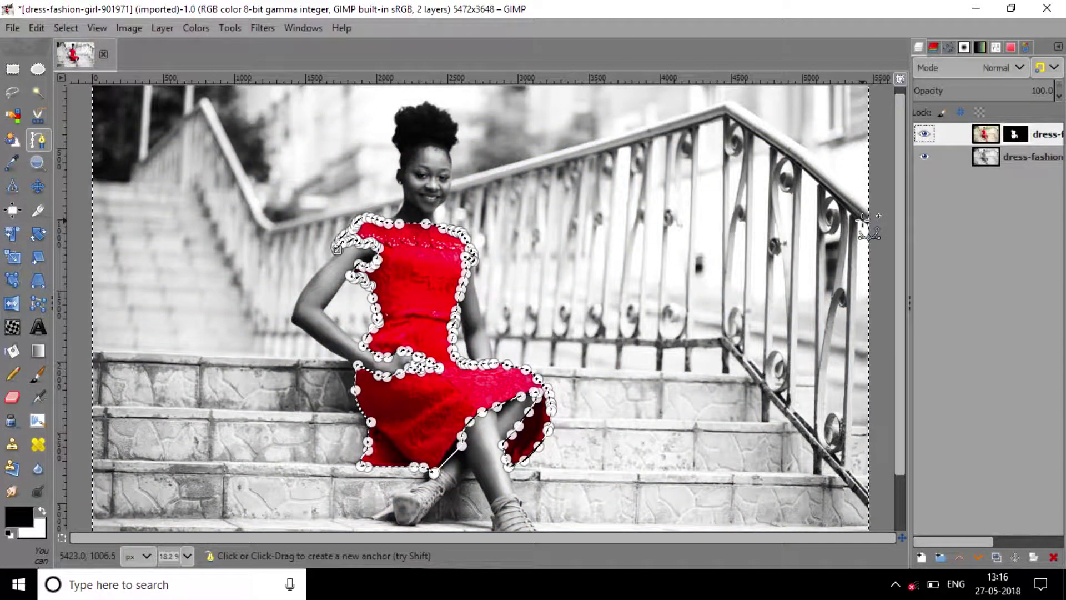
# - Clear the selection and switch to the Move tool to hide the path around the dress
pyautogui.hotkey('ctrl', 'shift', 'a')
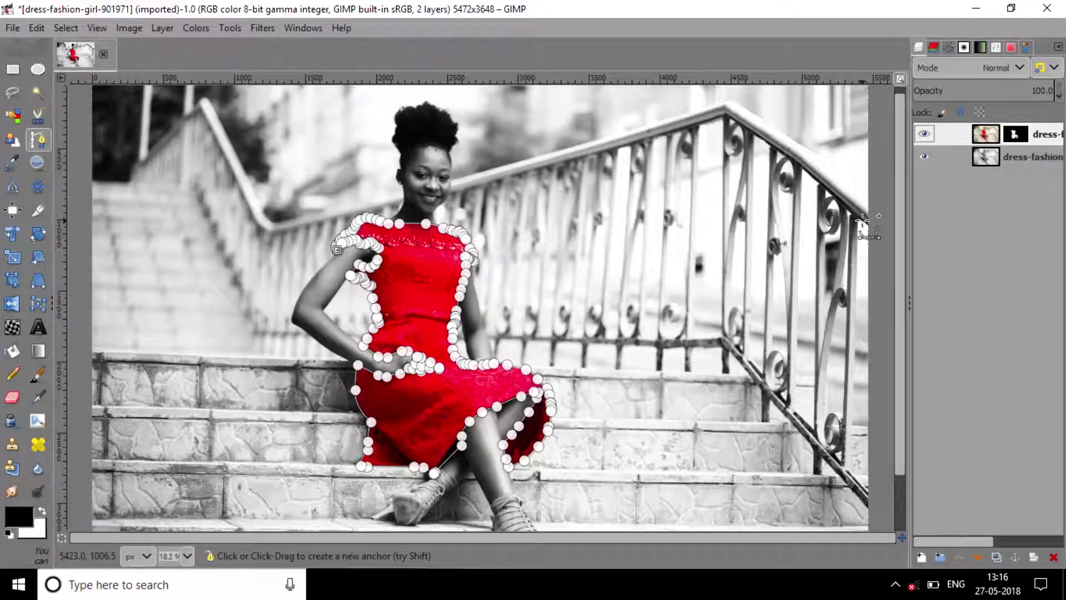
pyautogui.press('m')
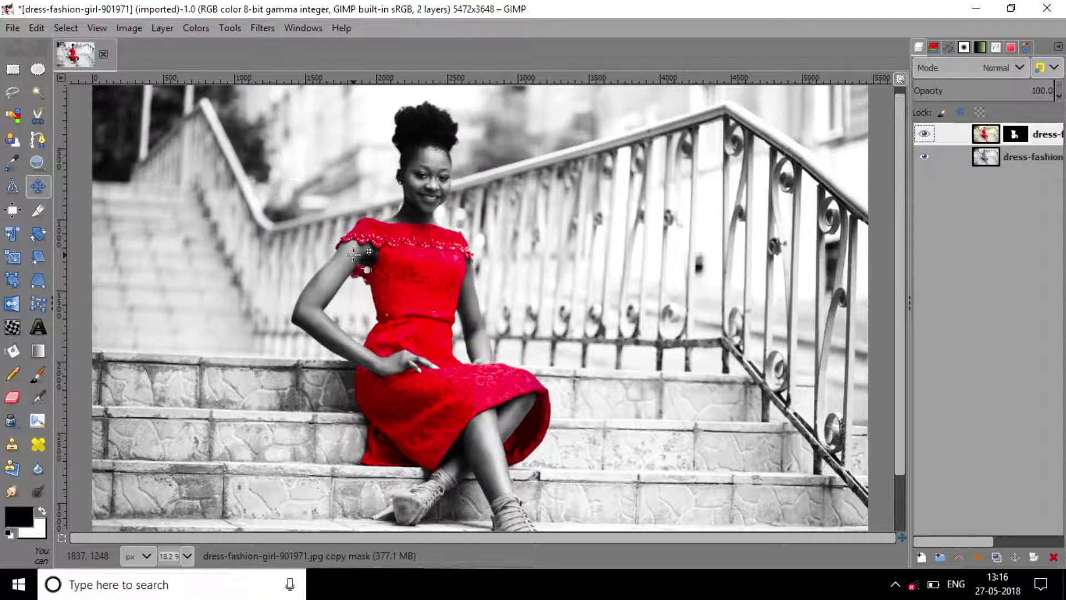
# - Erase the color layer's mask along the neckline with a smaller Eraser brush to restore the red edge of the dress
pyautogui.press('1')
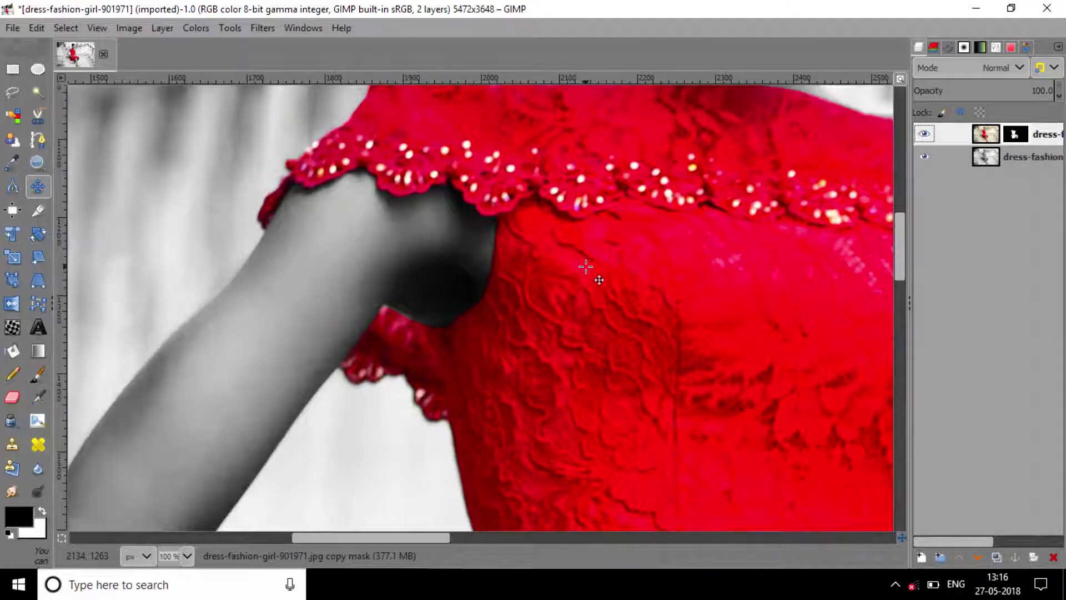
pyautogui.scroll(3, 599, 280)
pyautogui.scroll(3, 678, 236)
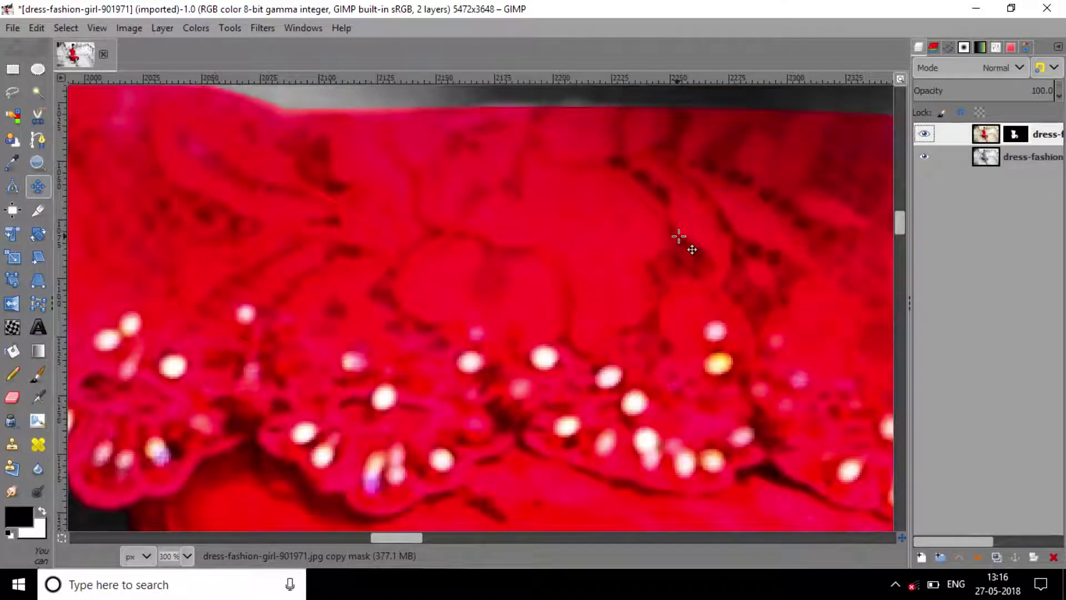
pyautogui.scroll(3, 679, 237)
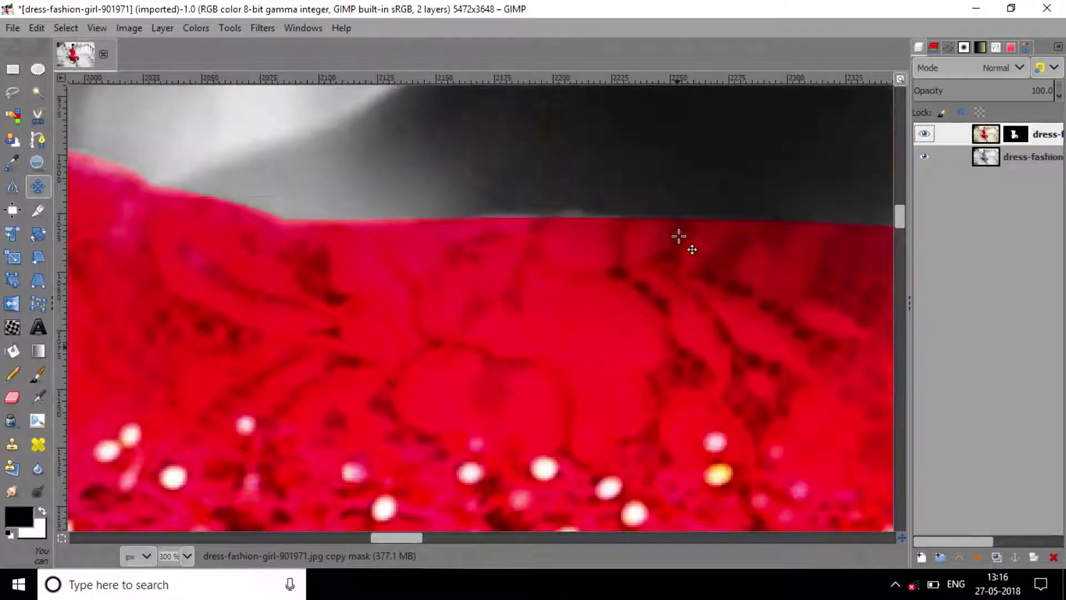
pyautogui.click(12, 397)
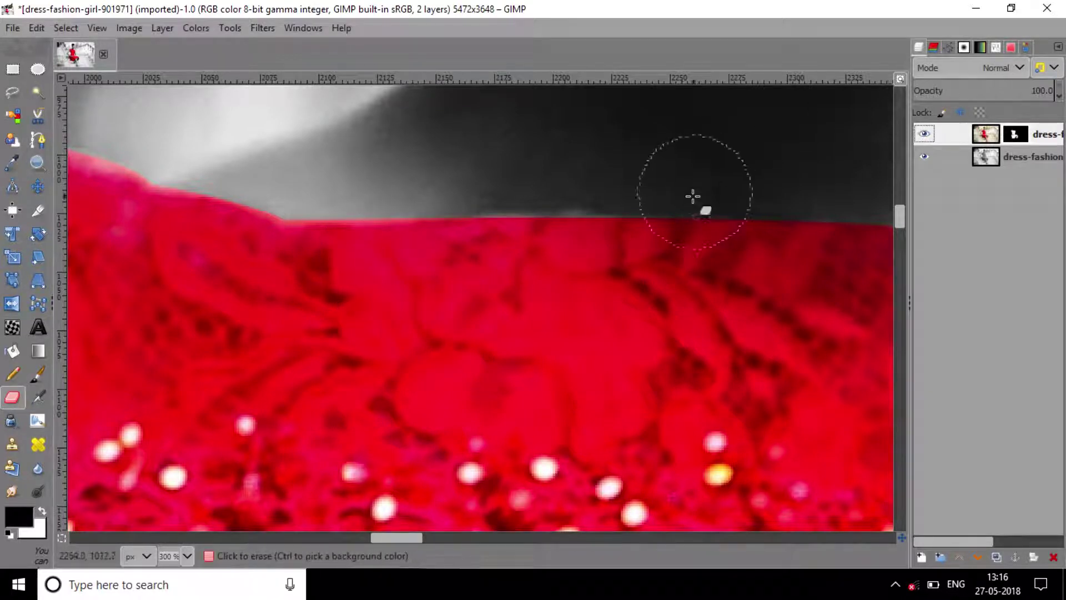
pyautogui.press('[')
pyautogui.press('[')
pyautogui.press('[')
pyautogui.press('[')
pyautogui.press('[')
pyautogui.press('[')
pyautogui.press('[')
pyautogui.press('[')
pyautogui.press('[')
pyautogui.press('[')
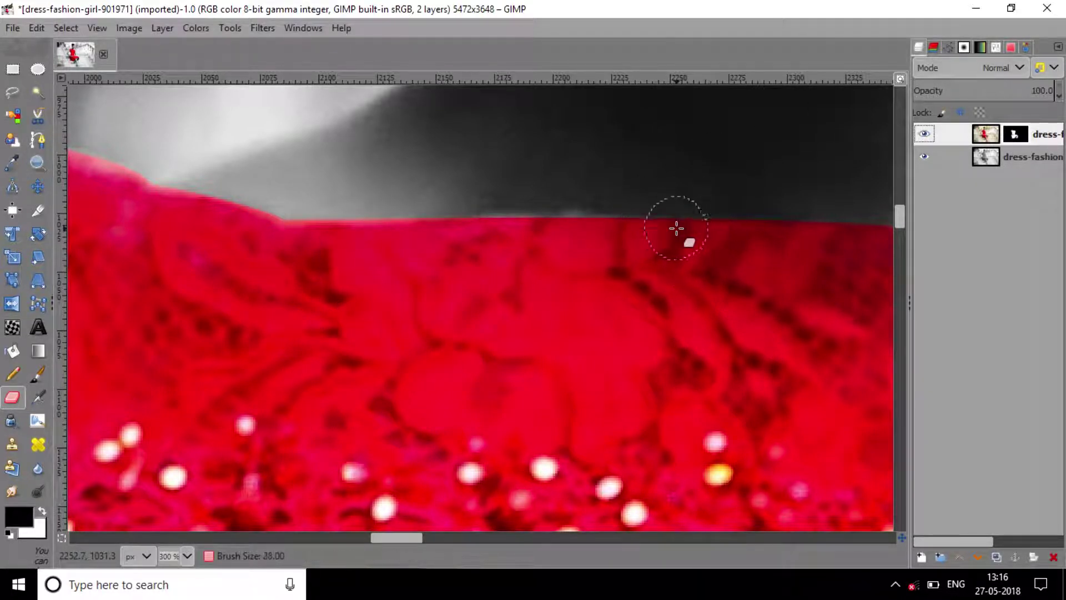
pyautogui.press('[')
pyautogui.moveTo(597, 231)
pyautogui.mouseDown()
pyautogui.moveTo(543, 226)
pyautogui.moveTo(732, 232)
pyautogui.mouseUp()
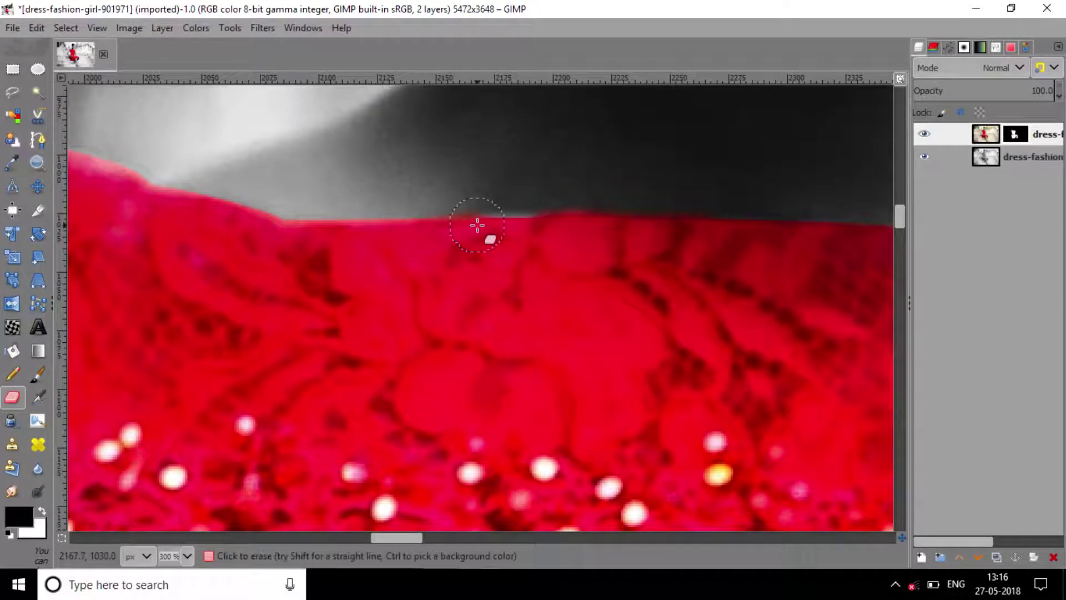
pyautogui.press('z')
pyautogui.hotkey('shift', 'e')
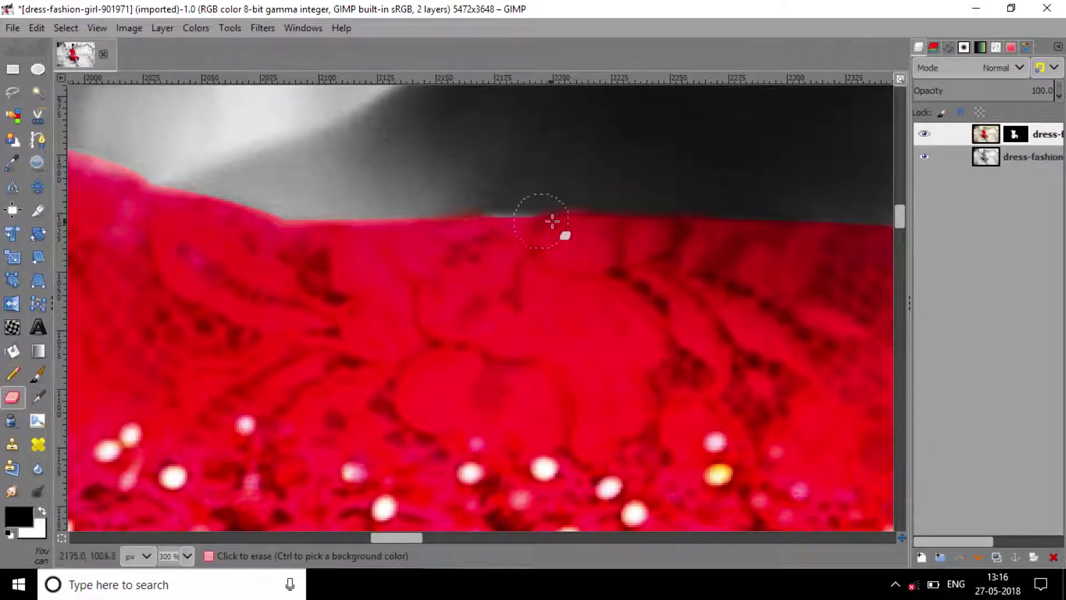
pyautogui.moveTo(525, 232); pyautogui.dragTo(451, 262)
# - Clean up the mask with the Eraser where the dress meets the wrist, hand and fingers
pyautogui.scroll(-20, 421, 336)
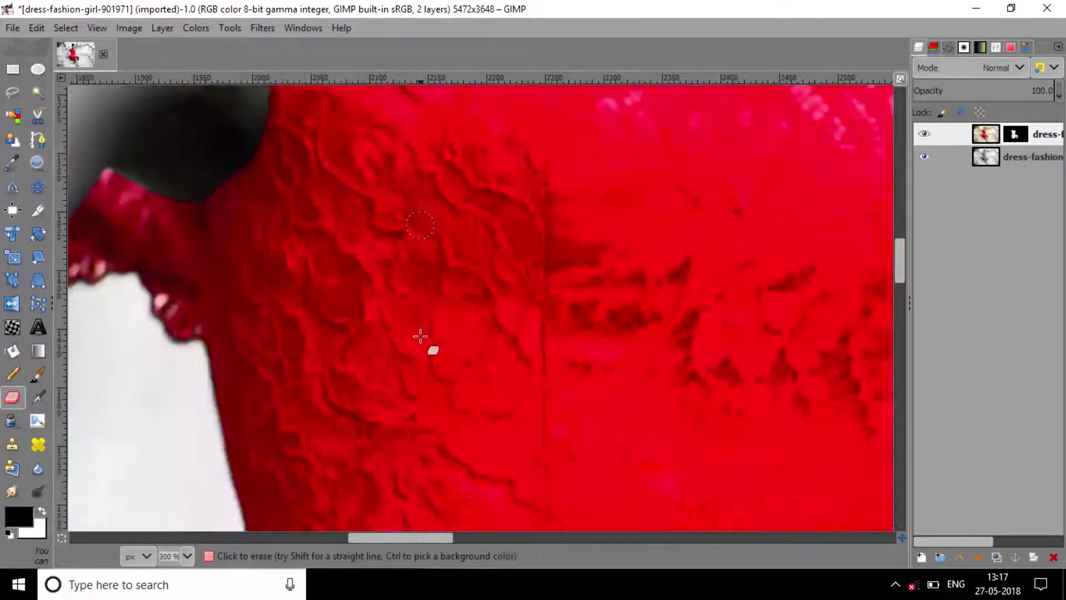
pyautogui.scroll(14, 420, 336)
pyautogui.scroll(5, 420, 336)
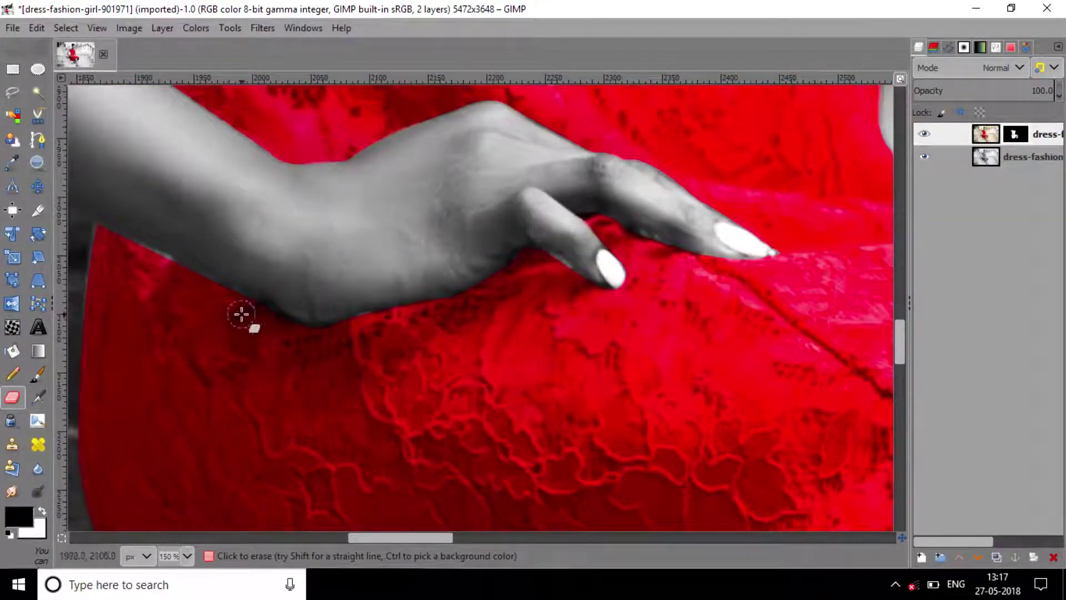
pyautogui.moveTo(162, 267)
pyautogui.mouseDown()
pyautogui.moveTo(116, 244)
pyautogui.moveTo(310, 332)
pyautogui.moveTo(577, 285)
pyautogui.moveTo(544, 262)
pyautogui.moveTo(579, 292)
pyautogui.moveTo(718, 321)
pyautogui.moveTo(749, 276)
pyautogui.moveTo(617, 237)
pyautogui.moveTo(727, 276)
pyautogui.moveTo(758, 277)
pyautogui.moveTo(790, 238)
pyautogui.moveTo(794, 257)
pyautogui.moveTo(754, 219)
pyautogui.moveTo(725, 210)
pyautogui.moveTo(773, 229)
pyautogui.moveTo(670, 171)
pyautogui.moveTo(700, 183)
pyautogui.mouseUp()
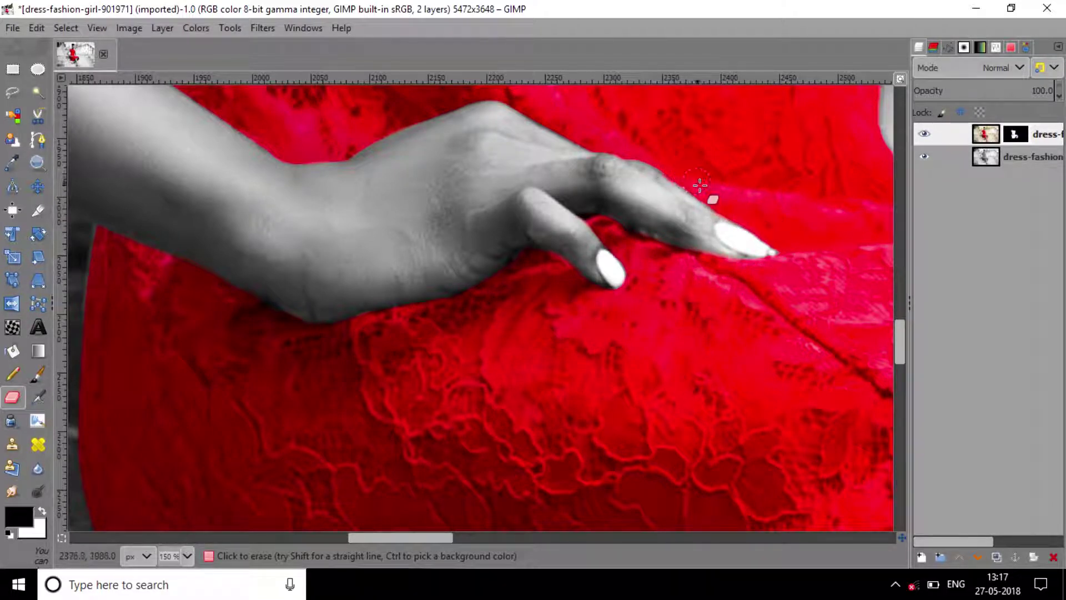
# - Examine the mask edges around the waist, skirt and beaded shoulder for leftover gray or color fringes
pyautogui.scroll(3, 578, 133)
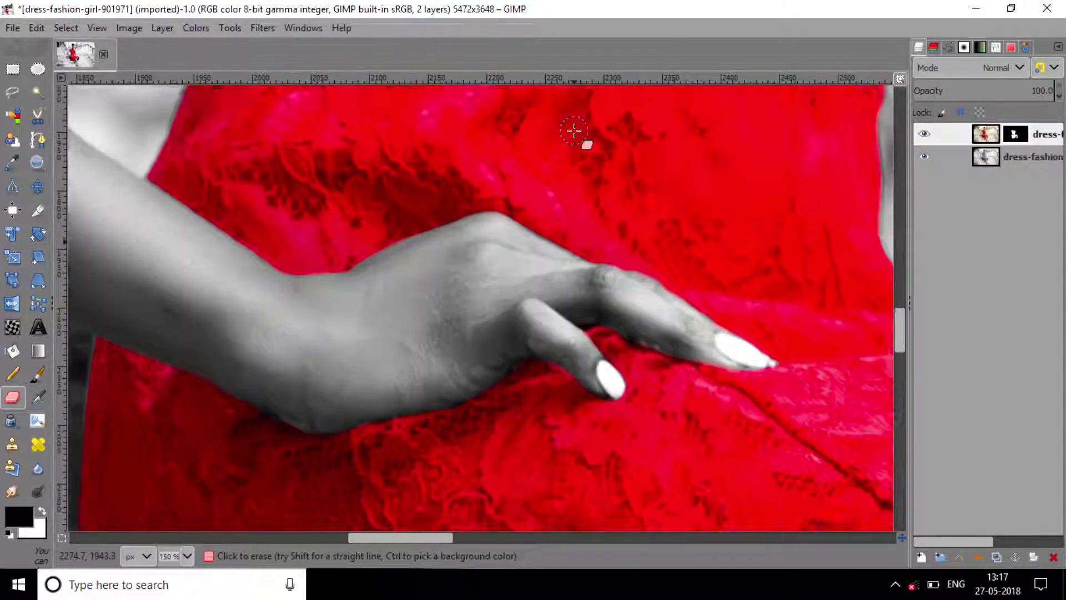
pyautogui.scroll(3, 574, 131)
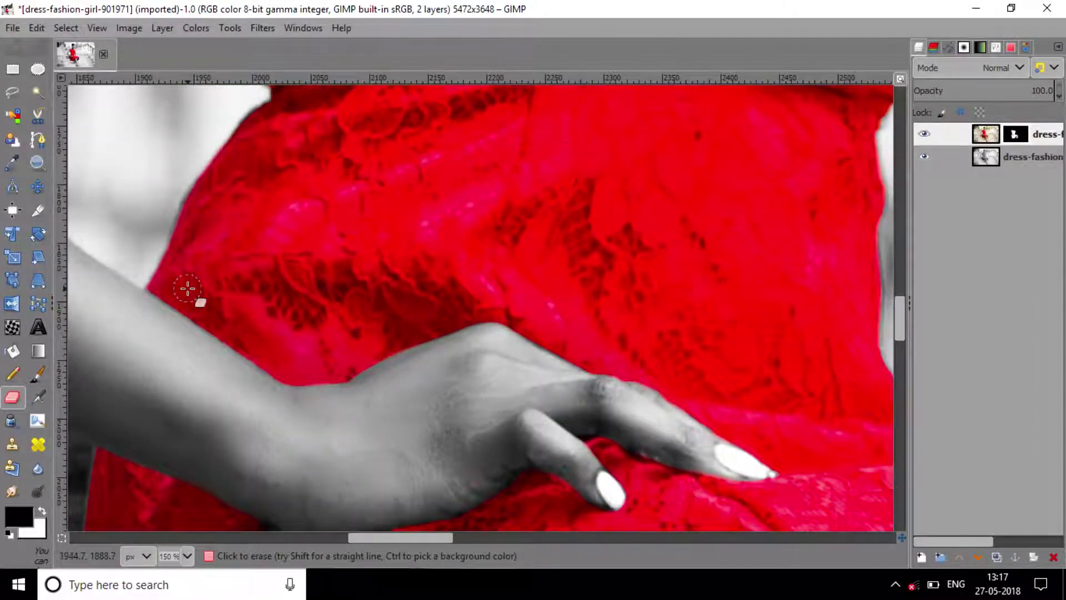
pyautogui.scroll(-6, 292, 146)
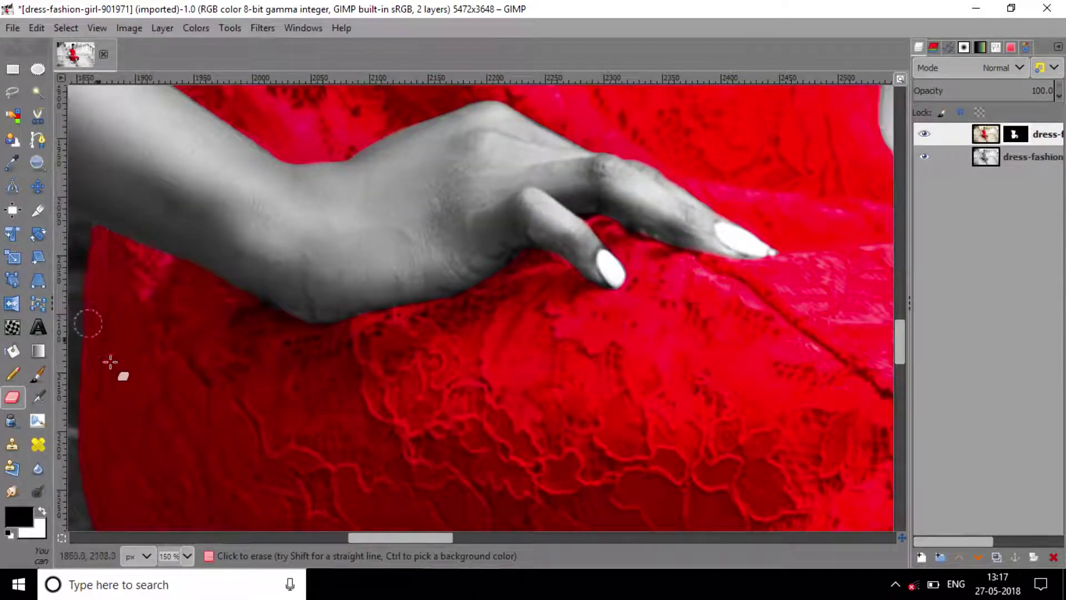
pyautogui.scroll(-3, 110, 362)
pyautogui.scroll(3, 478, 266)
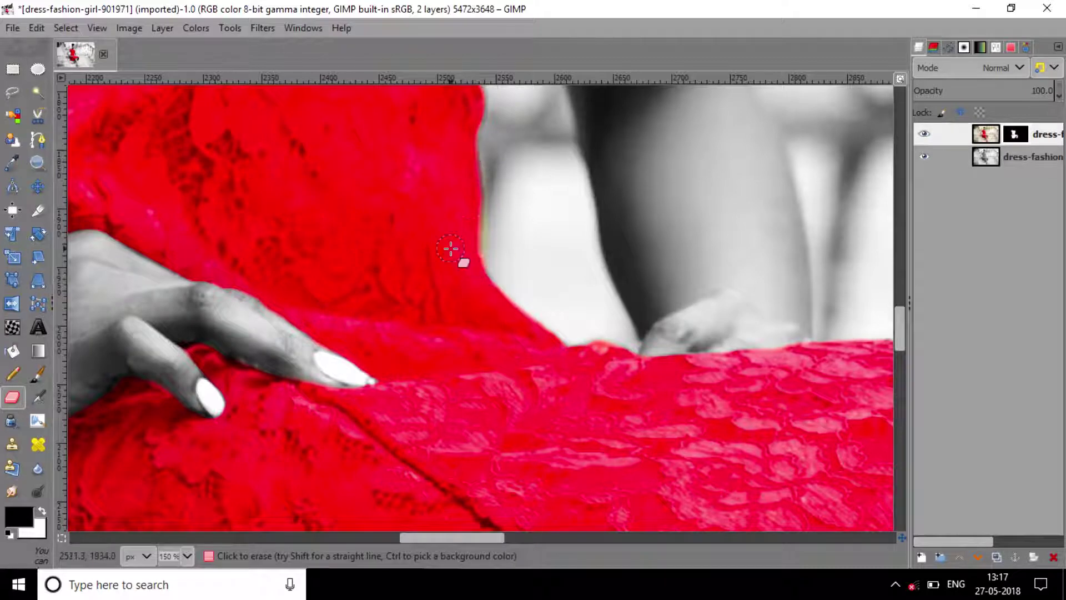
pyautogui.scroll(5, 451, 248)
pyautogui.scroll(5, 451, 248)
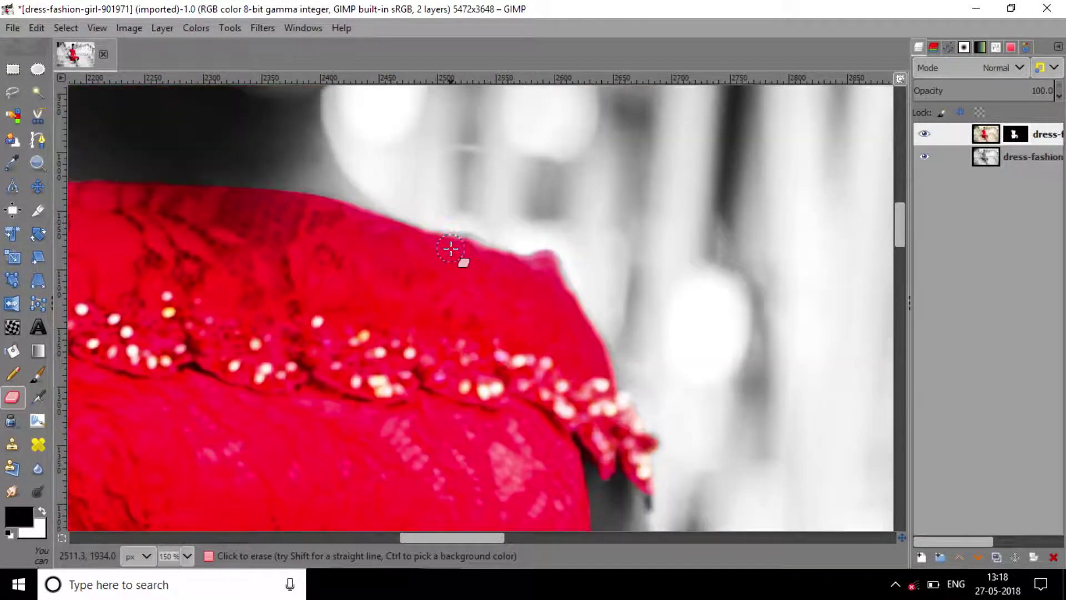
pyautogui.keyDown('ctrl'); pyautogui.scroll(-5, 477, 254); pyautogui.keyUp('ctrl')
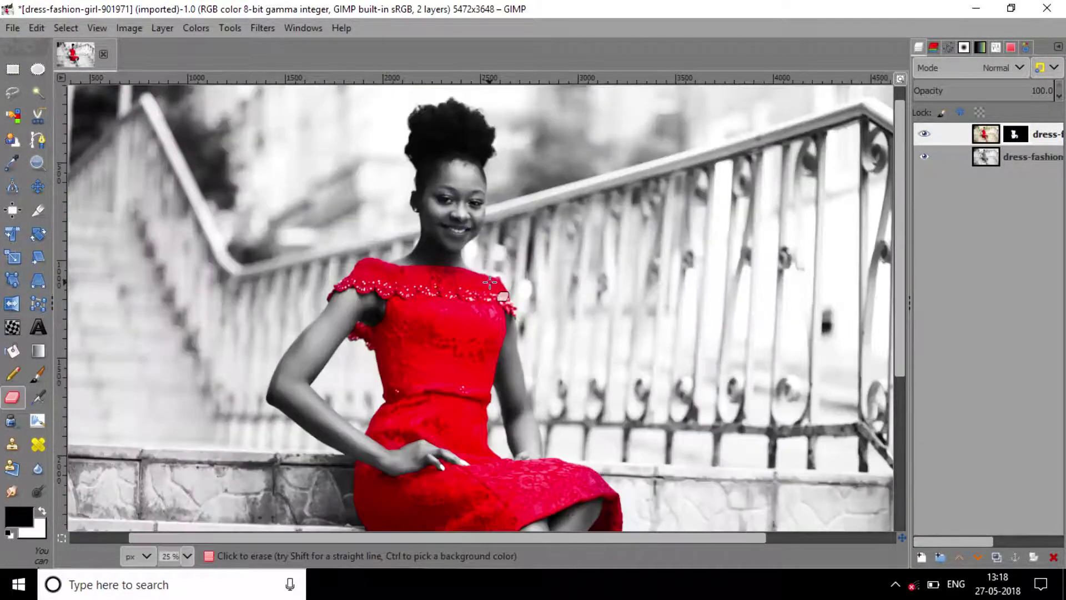
# - Erase the mask over the front shoe's stiletto heel and back section to bring back its tan color
pyautogui.keyDown('ctrl'); pyautogui.scroll(4, 578, 469); pyautogui.keyUp('ctrl')
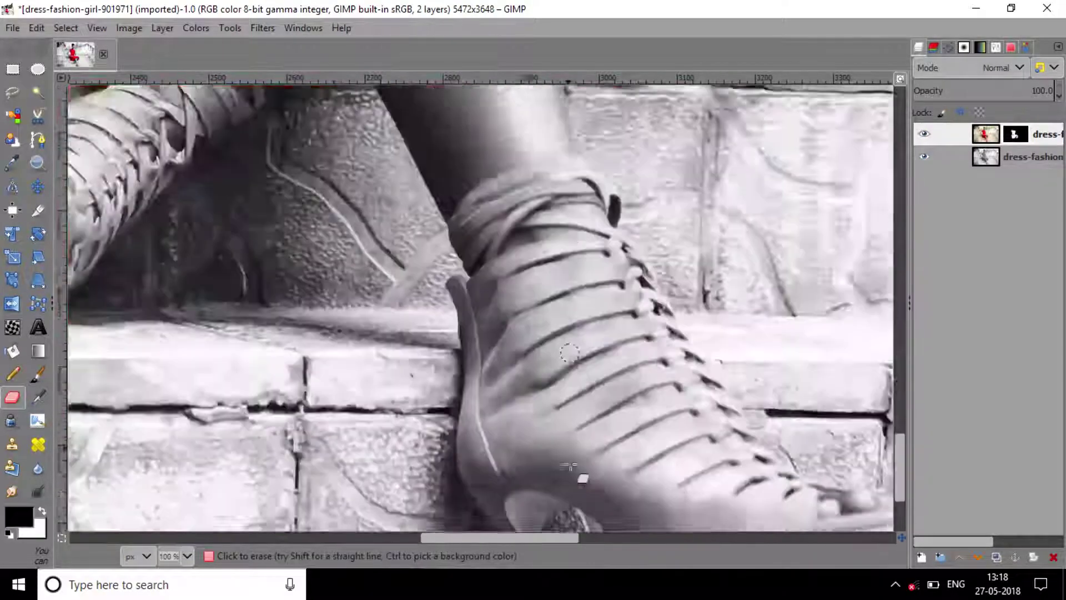
pyautogui.scroll(-5, 572, 467)
pyautogui.moveTo(575, 453)
pyautogui.mouseDown()
pyautogui.moveTo(523, 342)
pyautogui.moveTo(537, 426)
pyautogui.moveTo(542, 438)
pyautogui.moveTo(549, 427)
pyautogui.moveTo(567, 492)
pyautogui.moveTo(556, 434)
pyautogui.moveTo(568, 494)
pyautogui.moveTo(483, 304)
pyautogui.moveTo(508, 277)
pyautogui.mouseUp()
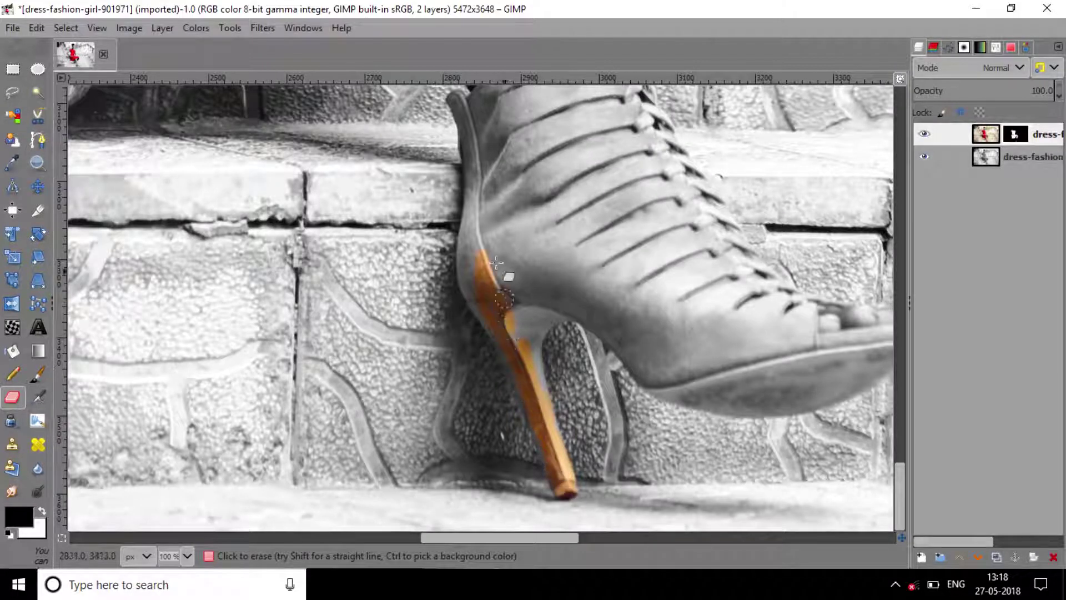
pyautogui.moveTo(516, 318)
pyautogui.mouseDown()
pyautogui.moveTo(478, 296)
pyautogui.moveTo(470, 239)
pyautogui.mouseUp()
pyautogui.moveTo(479, 309)
pyautogui.mouseDown()
pyautogui.moveTo(521, 386)
pyautogui.moveTo(555, 490)
pyautogui.moveTo(493, 261)
pyautogui.moveTo(460, 263)
pyautogui.moveTo(477, 165)
pyautogui.moveTo(471, 215)
pyautogui.moveTo(476, 140)
pyautogui.moveTo(454, 106)
pyautogui.mouseUp()
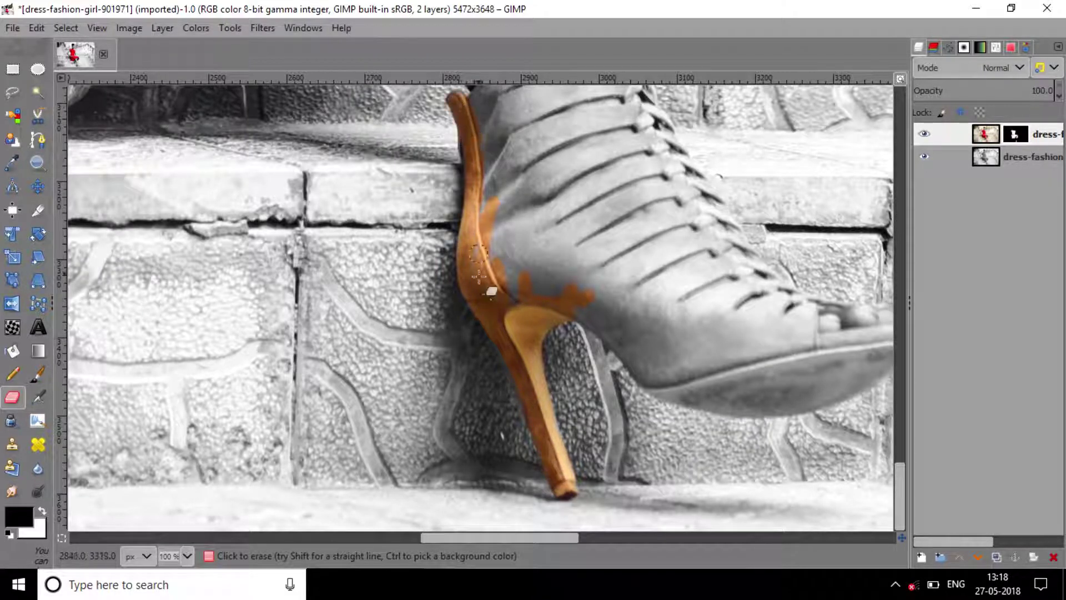
pyautogui.moveTo(485, 143)
pyautogui.mouseDown()
pyautogui.moveTo(482, 225)
pyautogui.moveTo(526, 319)
pyautogui.moveTo(519, 285)
pyautogui.mouseUp()
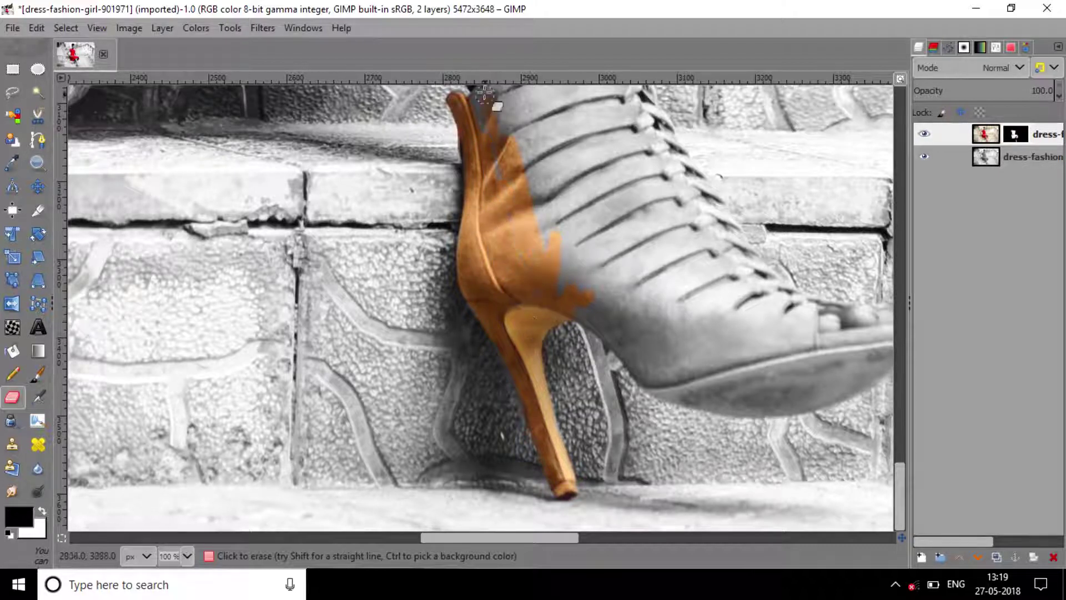
pyautogui.moveTo(484, 95)
pyautogui.mouseDown()
pyautogui.moveTo(531, 101)
pyautogui.moveTo(467, 109)
pyautogui.moveTo(488, 141)
pyautogui.mouseUp()
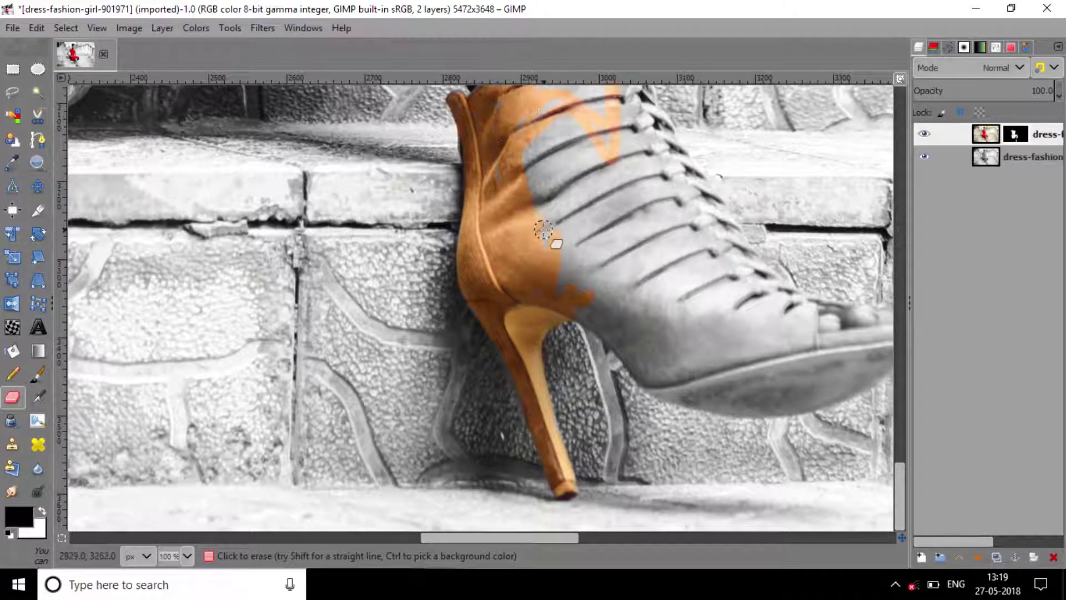
# - Erase the mask over the same shoe's sole, toe edge and lower side to restore their color
pyautogui.moveTo(867, 329)
pyautogui.mouseDown()
pyautogui.moveTo(847, 321)
pyautogui.moveTo(874, 340)
pyautogui.mouseUp()
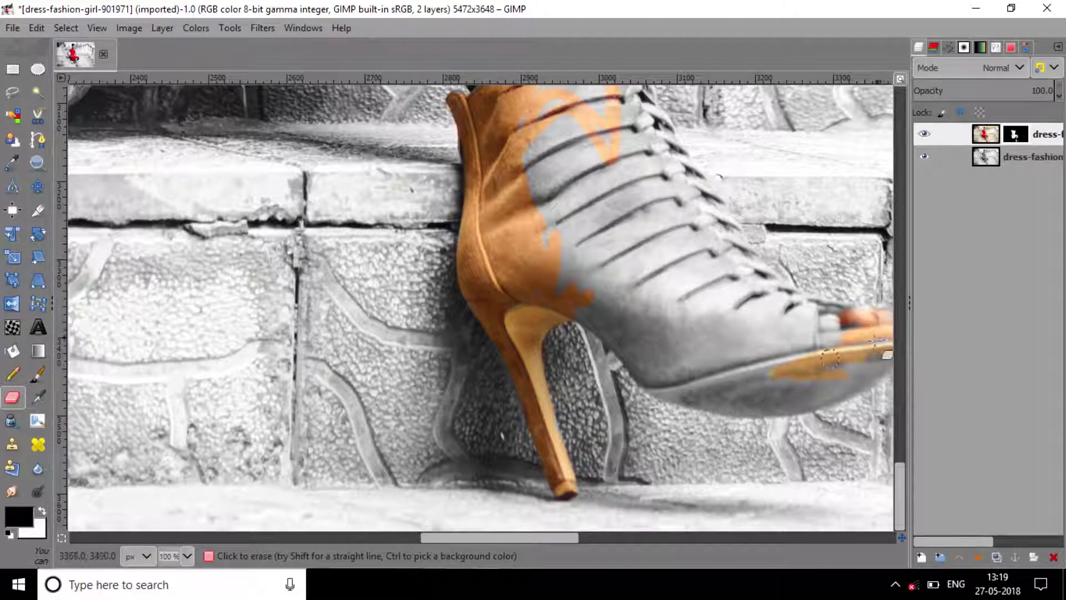
pyautogui.moveTo(846, 388)
pyautogui.mouseDown()
pyautogui.moveTo(794, 408)
pyautogui.moveTo(835, 397)
pyautogui.moveTo(883, 360)
pyautogui.moveTo(826, 387)
pyautogui.mouseUp()
pyautogui.moveTo(685, 400)
pyautogui.mouseDown()
pyautogui.moveTo(661, 388)
pyautogui.moveTo(750, 415)
pyautogui.moveTo(776, 409)
pyautogui.moveTo(763, 412)
pyautogui.moveTo(780, 391)
pyautogui.moveTo(651, 386)
pyautogui.moveTo(614, 337)
pyautogui.moveTo(562, 309)
pyautogui.moveTo(633, 363)
pyautogui.mouseUp()
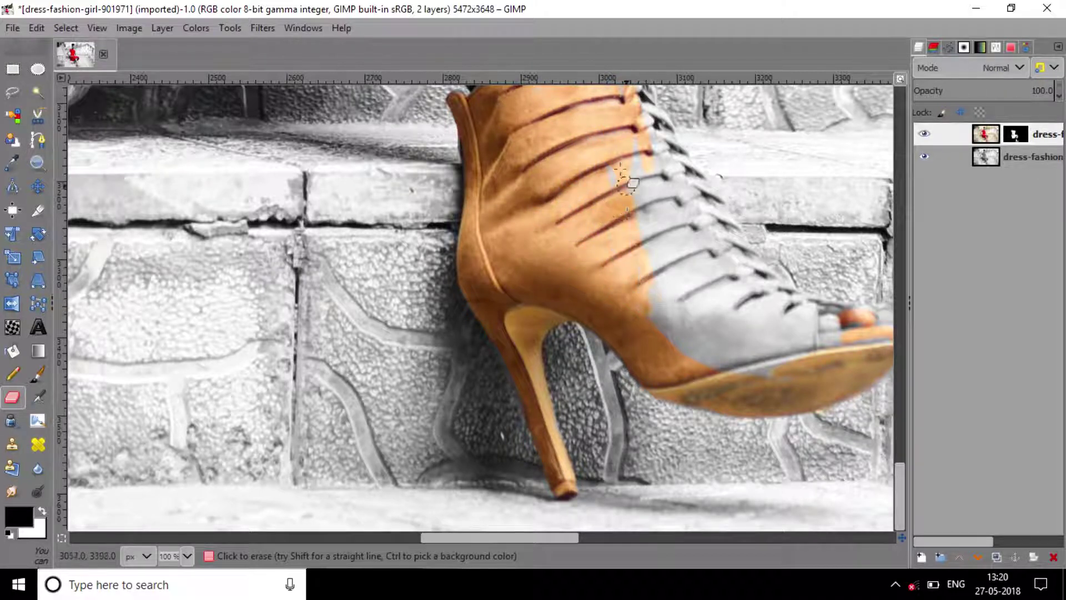
# - Erase the mask over the remaining front of the shoe, including the toe area and braided lacing
pyautogui.moveTo(695, 364)
pyautogui.mouseDown()
pyautogui.moveTo(721, 349)
pyautogui.moveTo(787, 394)
pyautogui.mouseUp()
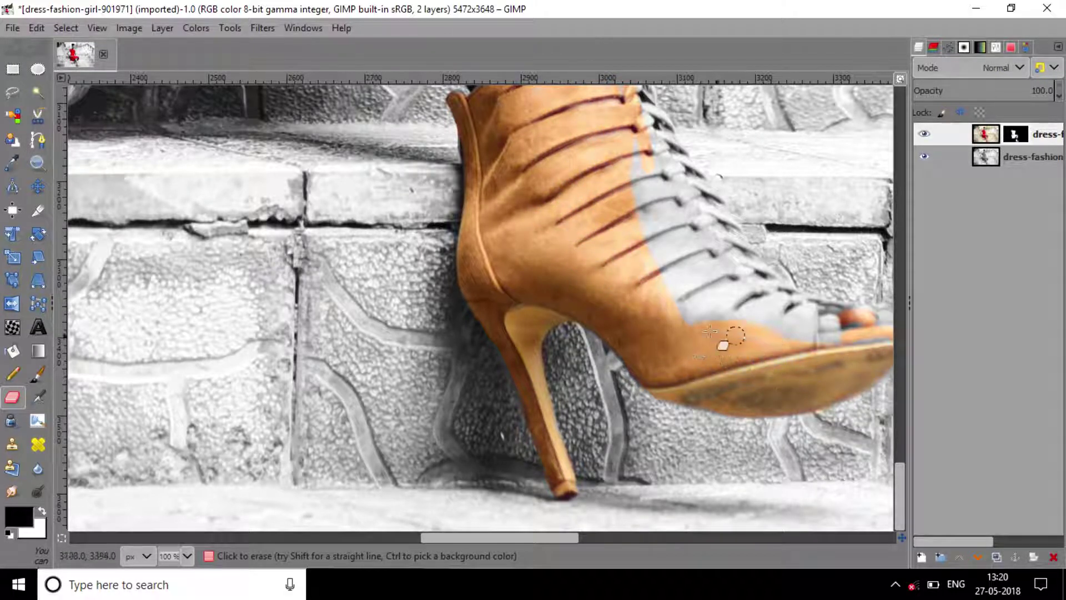
pyautogui.moveTo(710, 331); pyautogui.dragTo(662, 255)
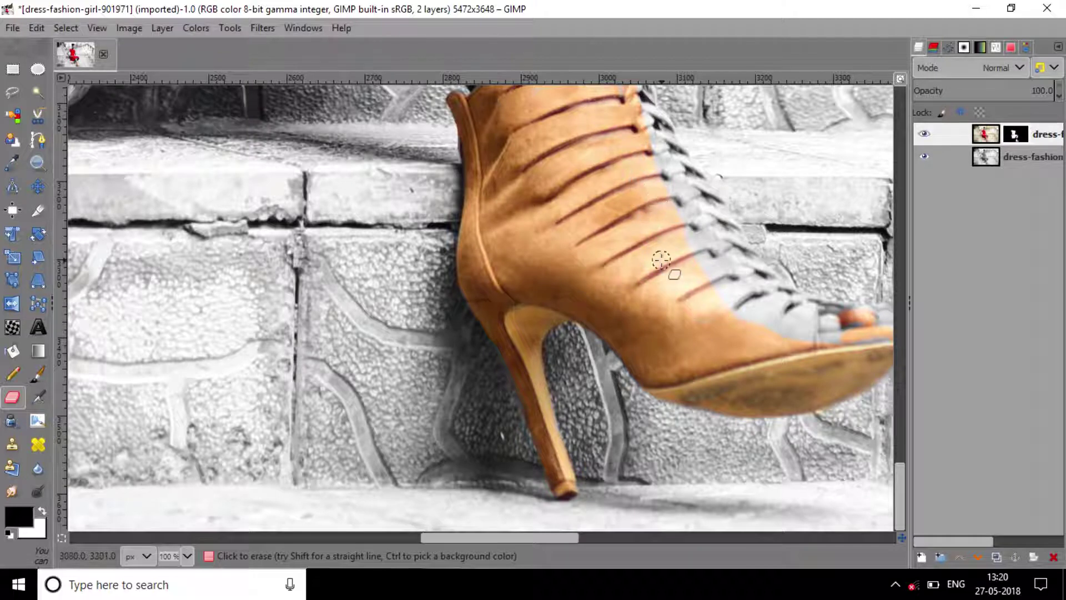
pyautogui.moveTo(843, 315)
pyautogui.mouseDown()
pyautogui.moveTo(754, 283)
pyautogui.moveTo(709, 284)
pyautogui.moveTo(798, 336)
pyautogui.moveTo(727, 268)
pyautogui.moveTo(882, 336)
pyautogui.moveTo(769, 282)
pyautogui.moveTo(706, 183)
pyautogui.moveTo(660, 140)
pyautogui.moveTo(642, 110)
pyautogui.moveTo(649, 86)
pyautogui.mouseUp()
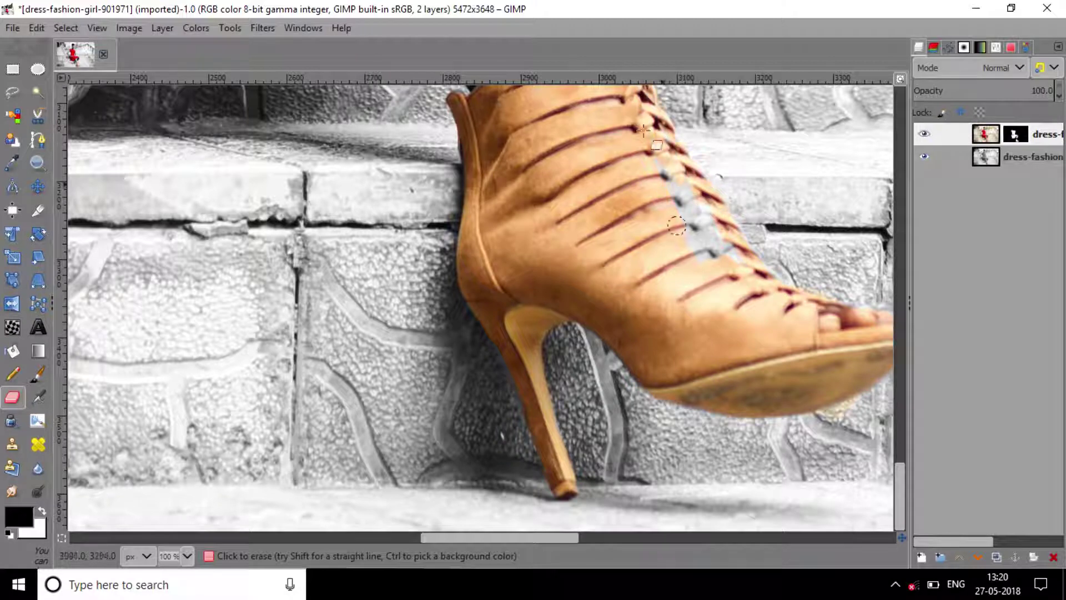
pyautogui.moveTo(644, 130); pyautogui.dragTo(664, 177)
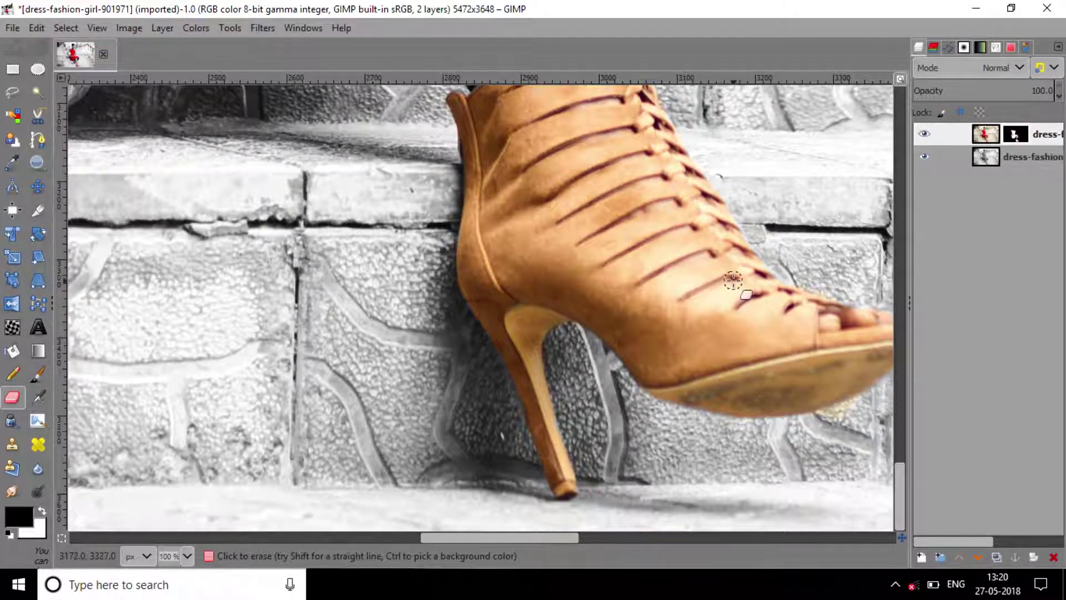
# - Erase the mask over the shoe's upper edge and wrapped ankle straps to restore their tan color
pyautogui.scroll(5, 733, 280)
pyautogui.moveTo(488, 238)
pyautogui.mouseDown()
pyautogui.moveTo(466, 246)
pyautogui.moveTo(490, 222)
pyautogui.moveTo(576, 198)
pyautogui.moveTo(621, 242)
pyautogui.moveTo(613, 287)
pyautogui.moveTo(633, 302)
pyautogui.mouseUp()
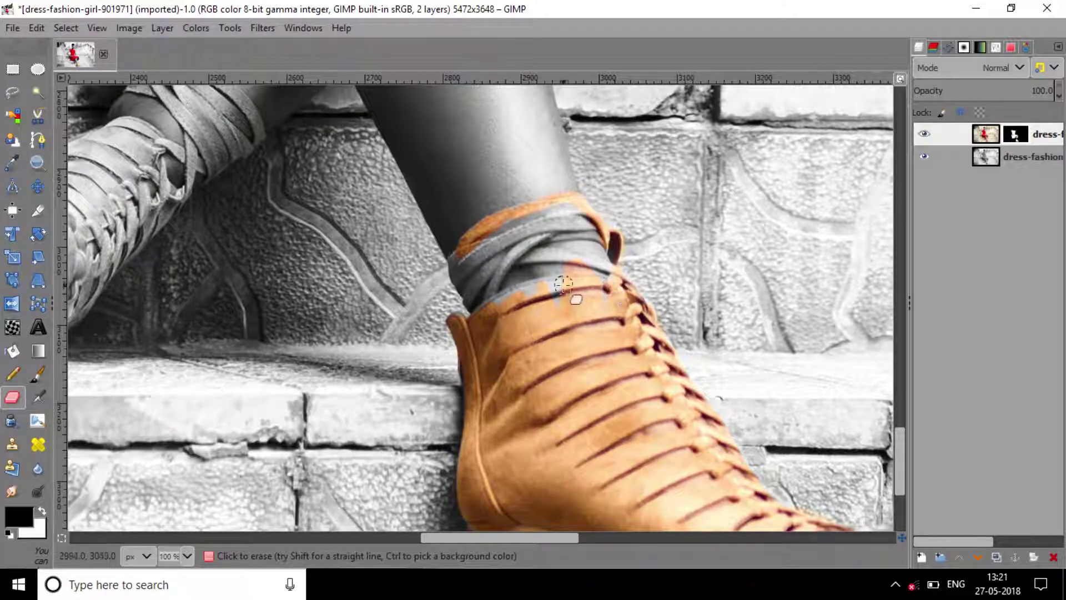
pyautogui.moveTo(485, 304); pyautogui.dragTo(622, 298)
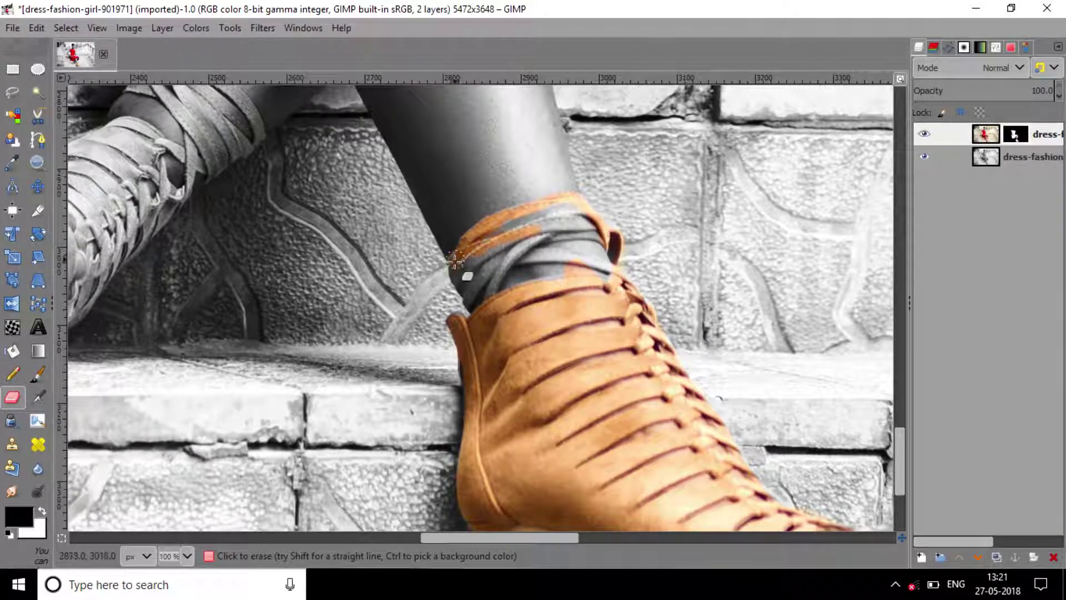
pyautogui.moveTo(454, 261); pyautogui.dragTo(463, 274)
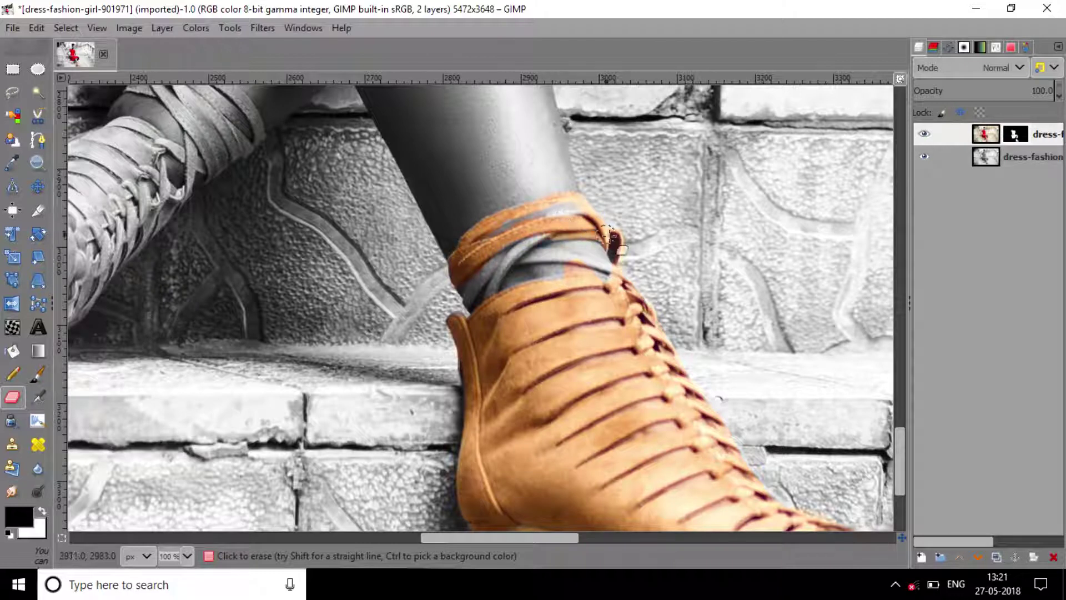
pyautogui.moveTo(520, 250)
pyautogui.mouseDown()
pyautogui.moveTo(469, 294)
pyautogui.moveTo(485, 256)
pyautogui.mouseUp()
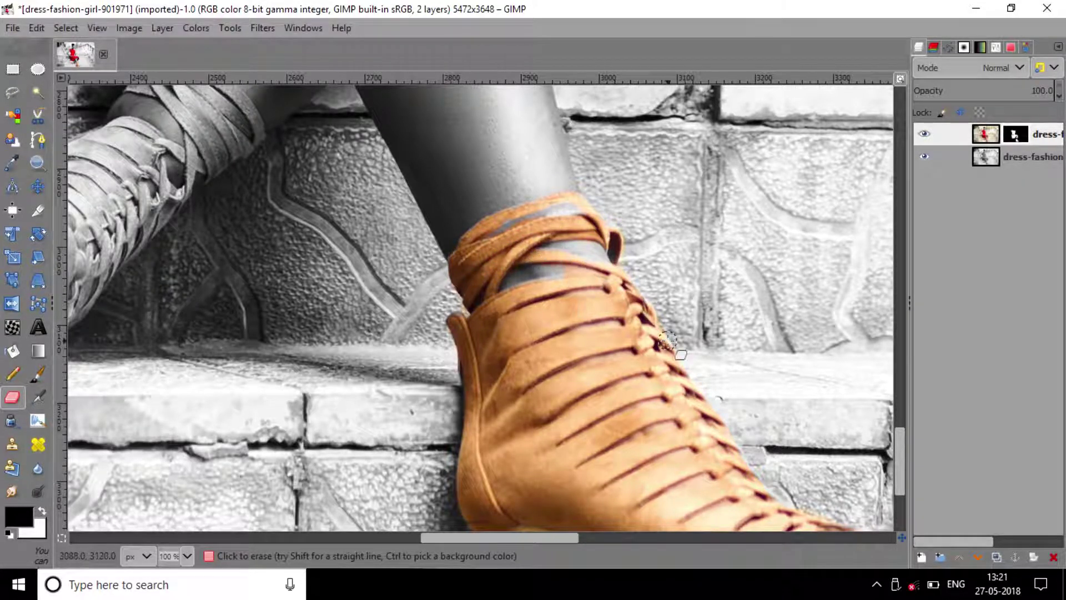
# - Touch up the front shoe by erasing the mask left over its toe and sole with the Eraser
pyautogui.press('p')
pyautogui.press('[')
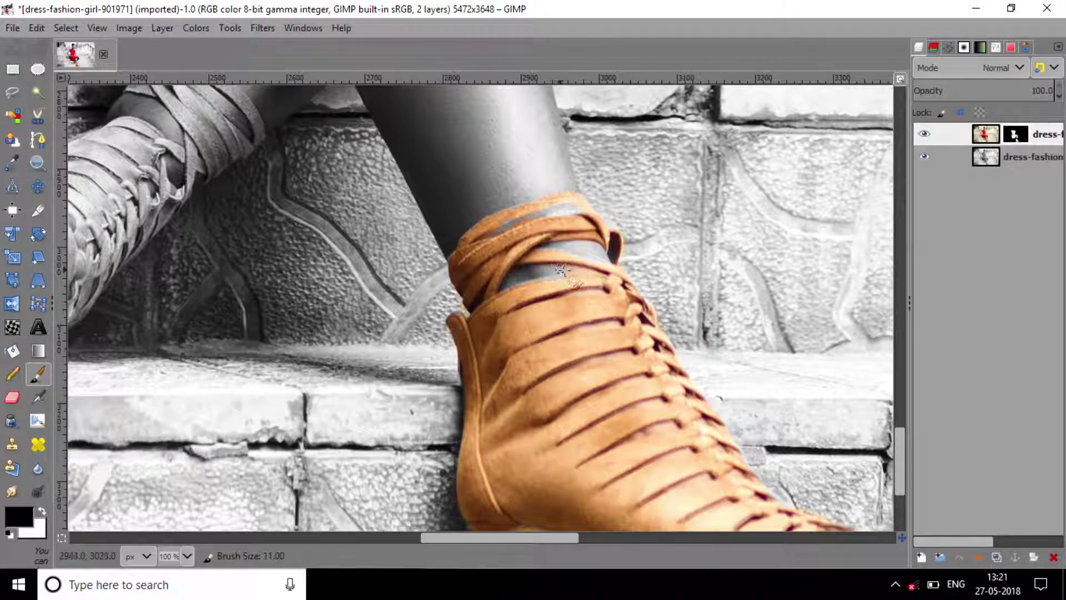
pyautogui.scroll(-3, 549, 277)
pyautogui.scroll(4, 722, 277)
pyautogui.press('e')
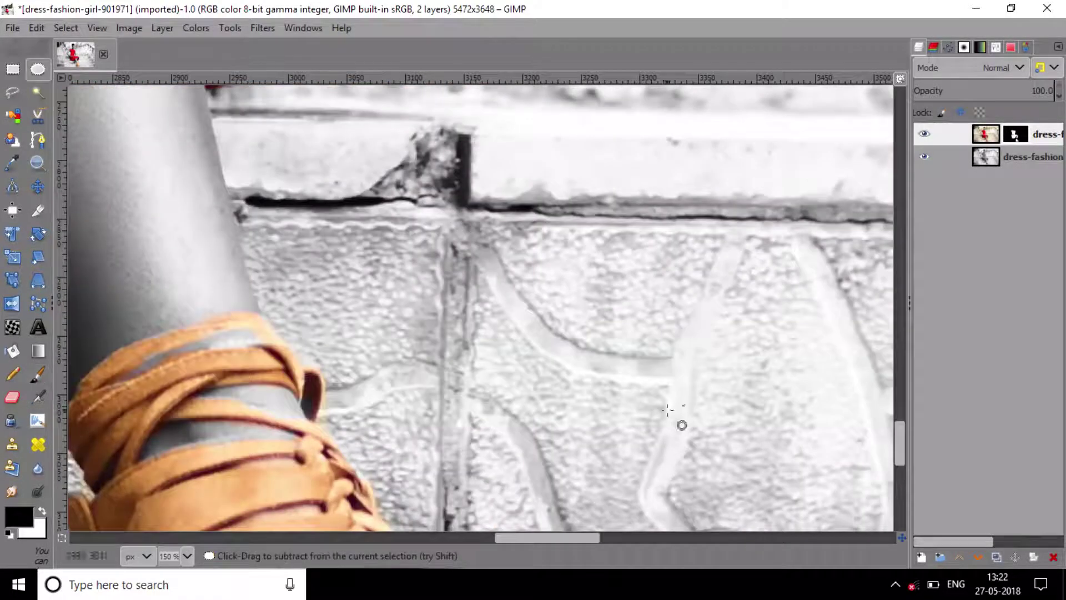
pyautogui.hotkey('shift', 'e')
pyautogui.scroll(-5, 496, 388)
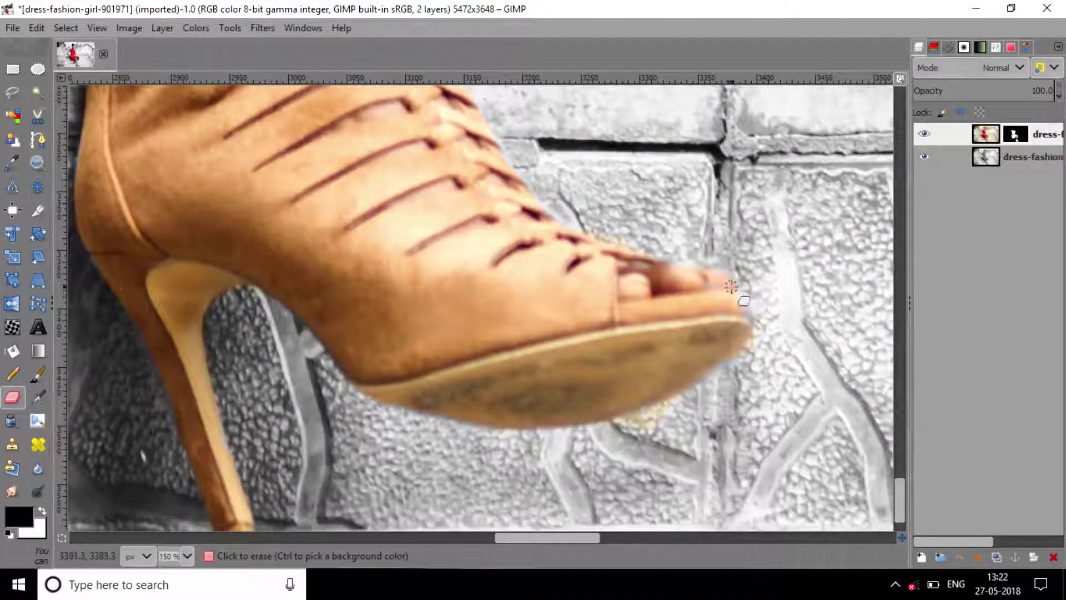
pyautogui.click(552, 375)
pyautogui.scroll(-3, 525, 316)
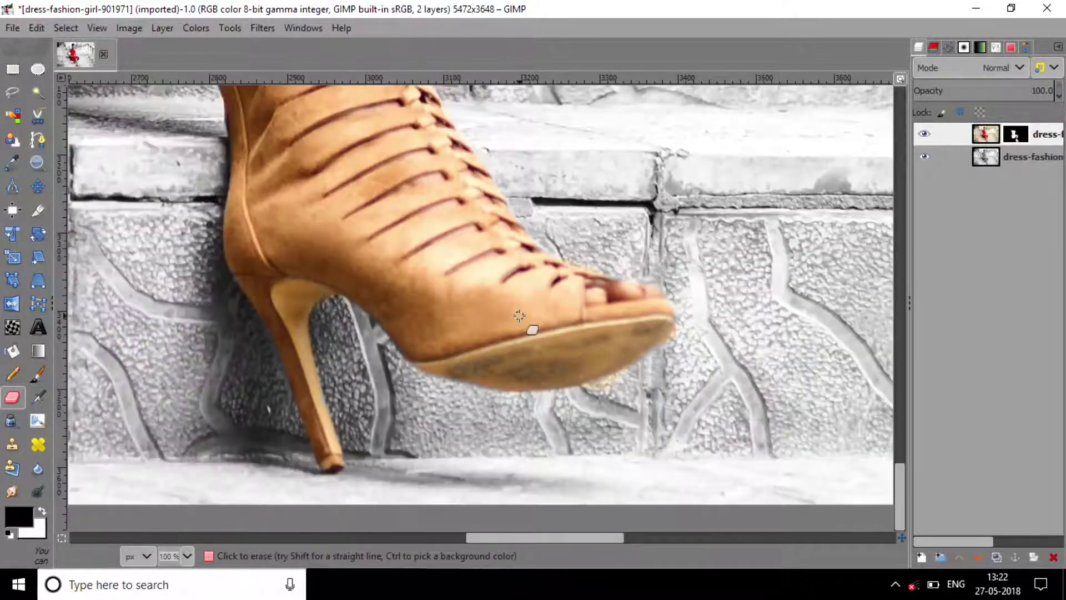
pyautogui.scroll(-1, 519, 315)
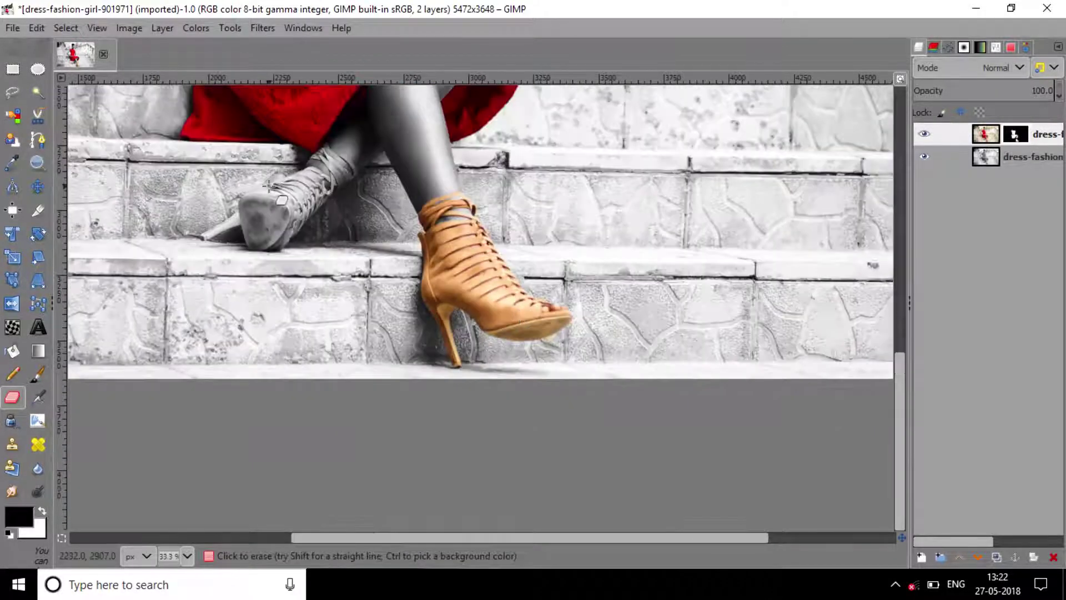
# - Erase the mask over the rear shoe's wrapped ankle straps to bring back their tan color
pyautogui.press('ctrl')
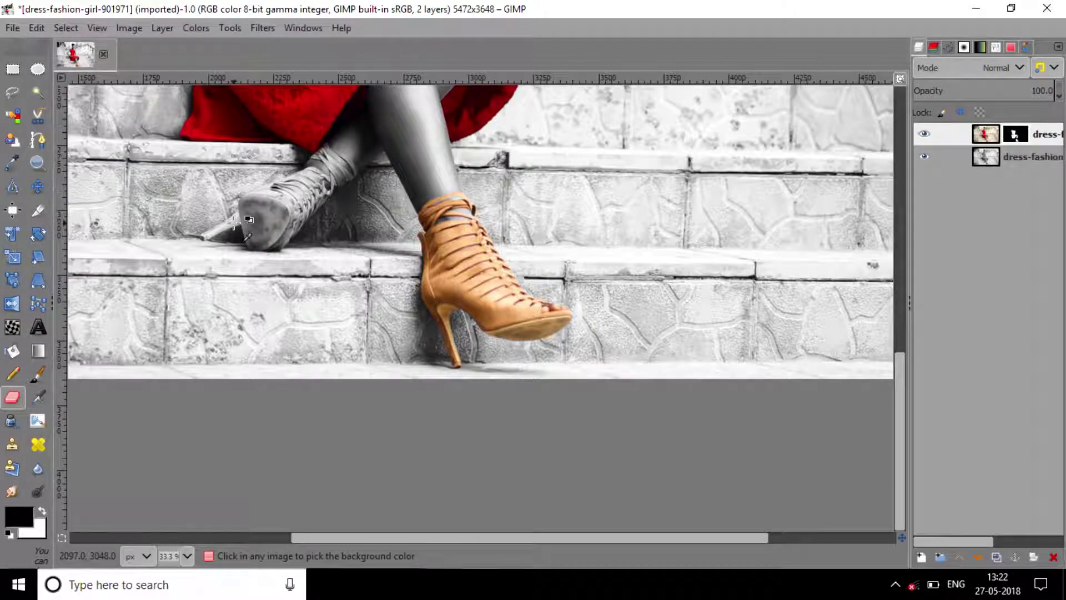
pyautogui.scroll(5, 233, 222)
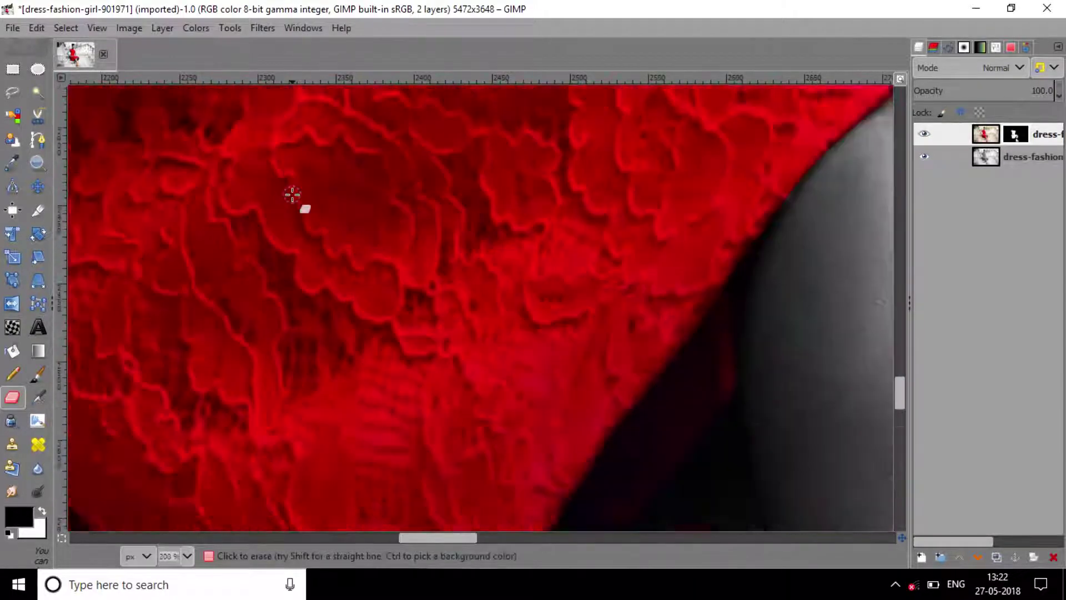
pyautogui.scroll(-5, 293, 194)
pyautogui.scroll(3, 293, 195)
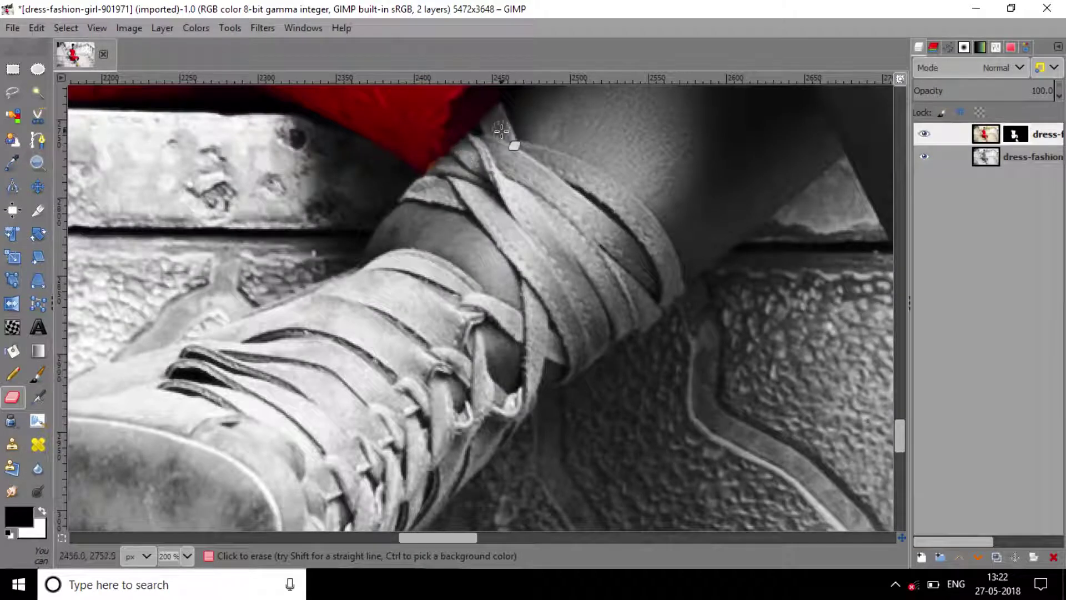
pyautogui.moveTo(501, 127)
pyautogui.mouseDown()
pyautogui.moveTo(403, 197)
pyautogui.moveTo(485, 199)
pyautogui.moveTo(441, 178)
pyautogui.moveTo(501, 121)
pyautogui.moveTo(469, 196)
pyautogui.moveTo(441, 177)
pyautogui.moveTo(539, 246)
pyautogui.moveTo(477, 193)
pyautogui.moveTo(523, 261)
pyautogui.moveTo(499, 191)
pyautogui.moveTo(504, 162)
pyautogui.moveTo(547, 170)
pyautogui.moveTo(539, 153)
pyautogui.moveTo(636, 208)
pyautogui.moveTo(679, 288)
pyautogui.moveTo(652, 227)
pyautogui.moveTo(589, 176)
pyautogui.moveTo(656, 229)
pyautogui.moveTo(669, 279)
pyautogui.moveTo(557, 162)
pyautogui.moveTo(645, 252)
pyautogui.moveTo(640, 231)
pyautogui.moveTo(646, 310)
pyautogui.mouseUp()
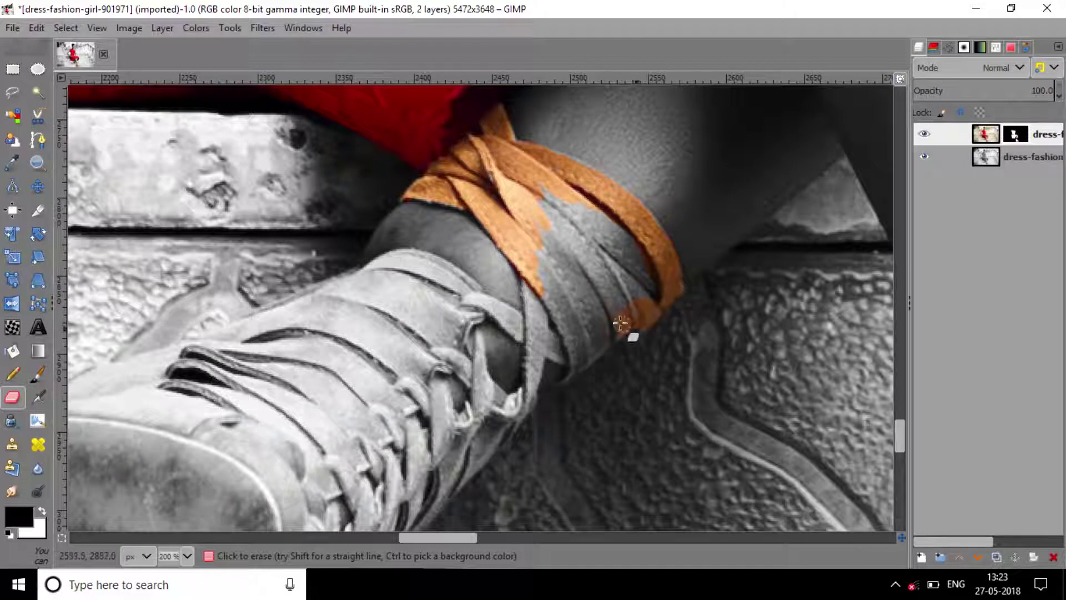
pyautogui.moveTo(526, 302)
pyautogui.mouseDown()
pyautogui.moveTo(531, 324)
pyautogui.moveTo(586, 223)
pyautogui.mouseUp()
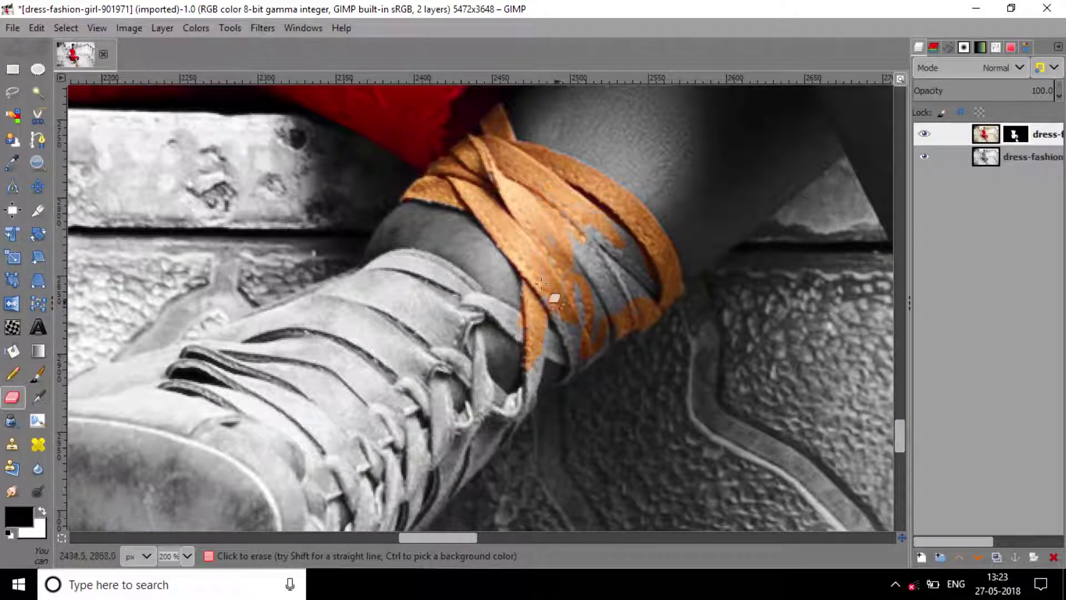
pyautogui.moveTo(541, 284)
pyautogui.mouseDown()
pyautogui.moveTo(563, 304)
pyautogui.moveTo(574, 377)
pyautogui.moveTo(548, 257)
pyautogui.mouseUp()
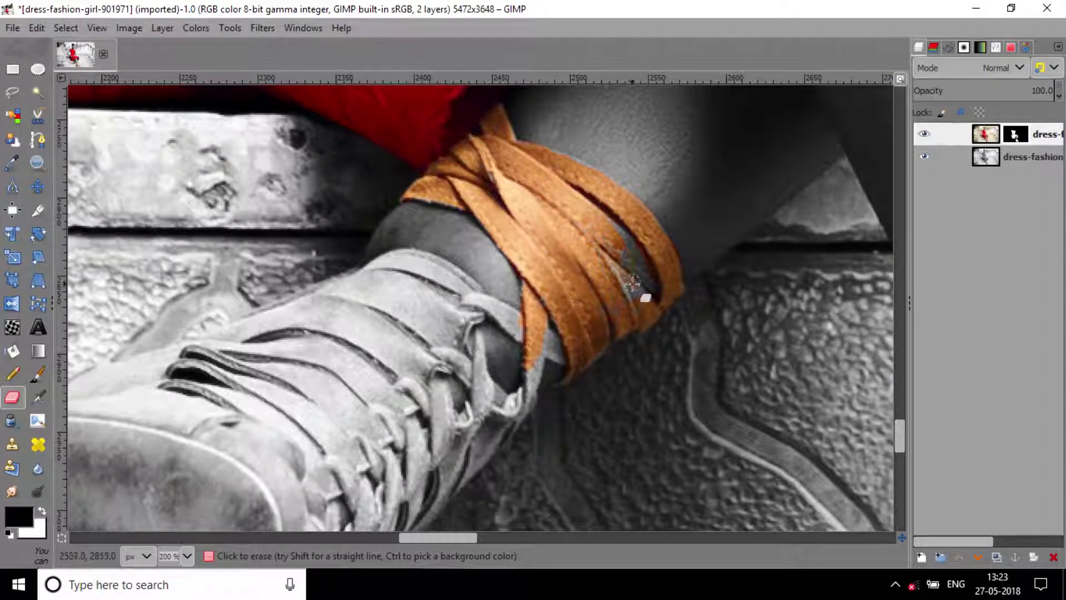
pyautogui.moveTo(616, 283)
pyautogui.mouseDown()
pyautogui.moveTo(648, 285)
pyautogui.moveTo(624, 316)
pyautogui.moveTo(575, 272)
pyautogui.moveTo(539, 338)
pyautogui.moveTo(562, 358)
pyautogui.moveTo(522, 406)
pyautogui.moveTo(483, 320)
pyautogui.moveTo(491, 402)
pyautogui.mouseUp()
# - Erase the mask over the rear shoe's upper and braided lacing, enlarging the eraser to size 27
pyautogui.moveTo(472, 309)
pyautogui.mouseDown()
pyautogui.moveTo(402, 257)
pyautogui.moveTo(271, 311)
pyautogui.moveTo(246, 345)
pyautogui.moveTo(365, 307)
pyautogui.moveTo(371, 251)
pyautogui.mouseUp()
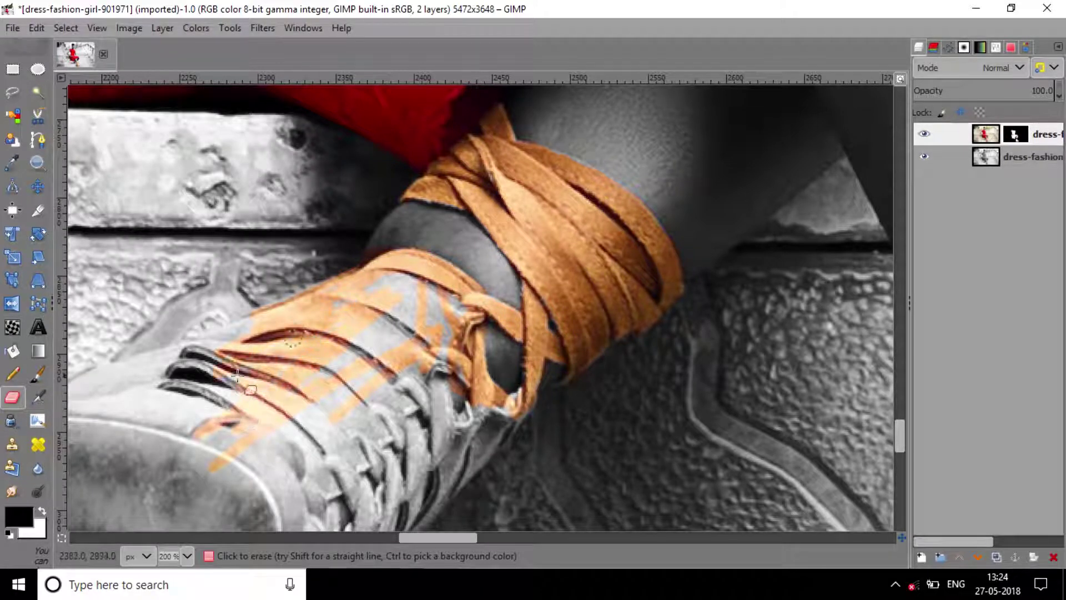
pyautogui.press(']')
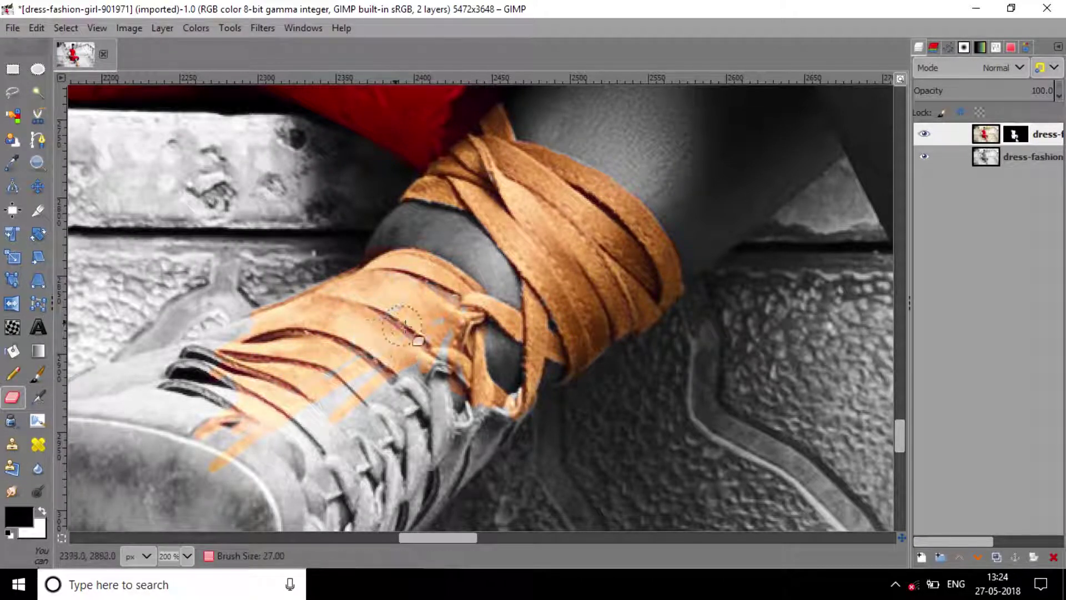
pyautogui.scroll(-5, 406, 333)
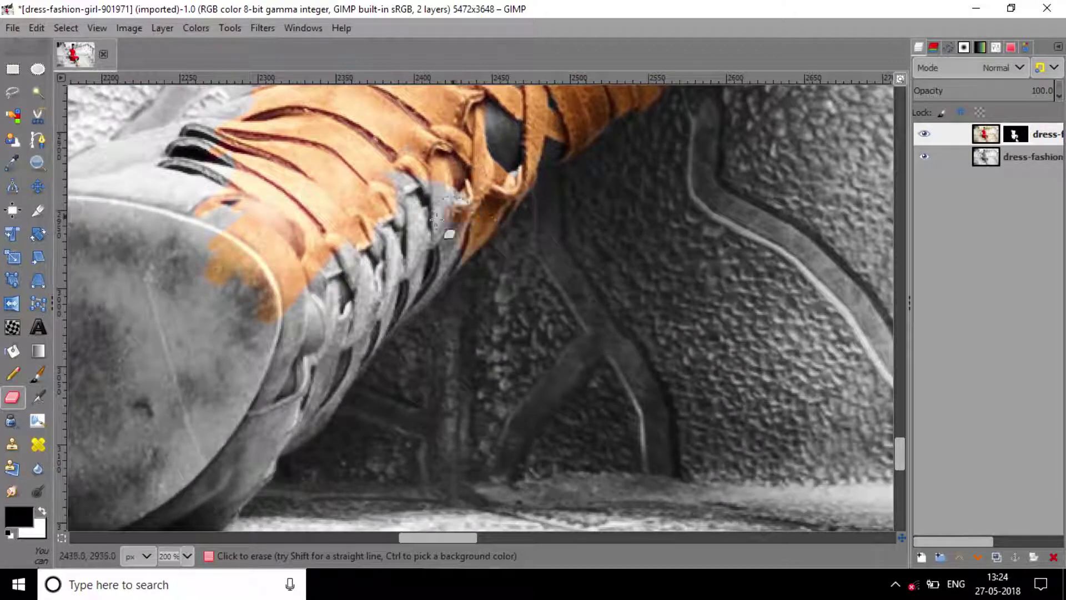
pyautogui.moveTo(436, 221)
pyautogui.mouseDown()
pyautogui.moveTo(447, 258)
pyautogui.moveTo(362, 196)
pyautogui.moveTo(356, 306)
pyautogui.moveTo(423, 264)
pyautogui.moveTo(383, 309)
pyautogui.mouseUp()
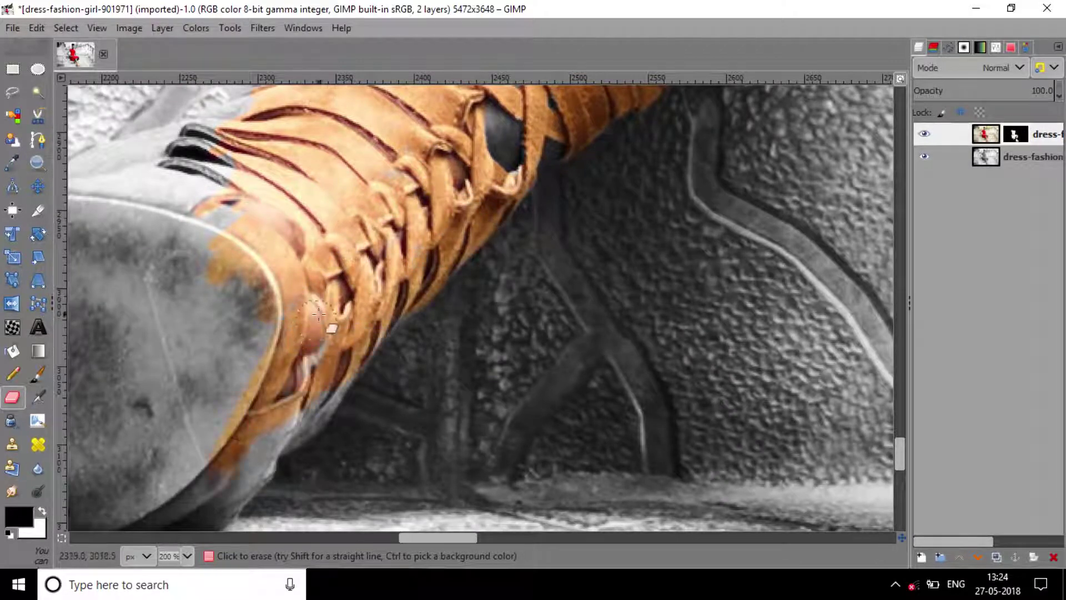
# - Erase the mask over the rear shoe's sole, lower side and the front of its upper to restore their color
pyautogui.scroll(-3, 319, 316)
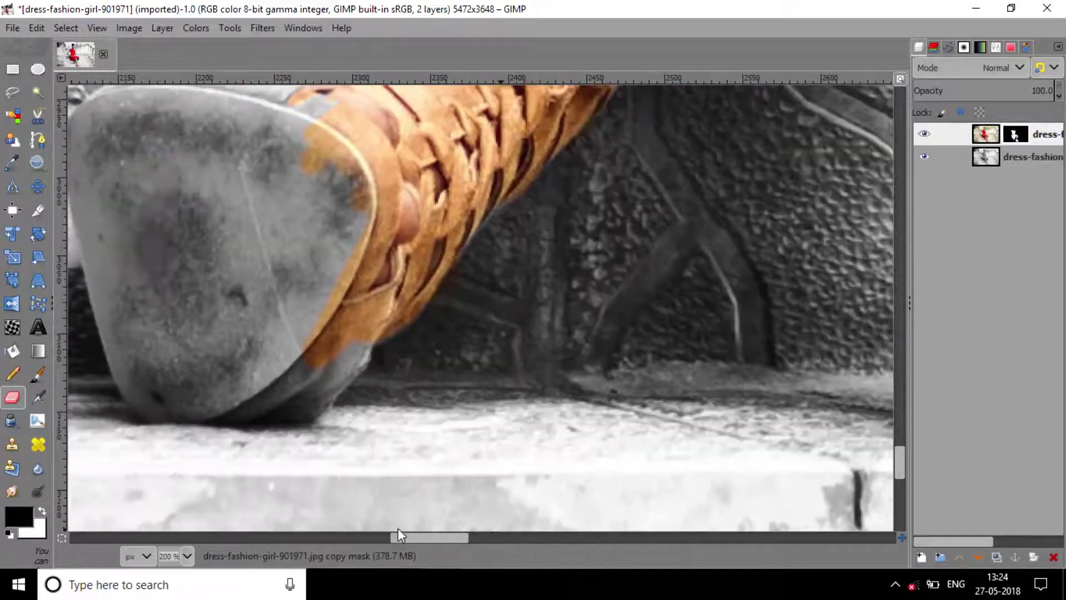
pyautogui.hscroll(-3, 355, 222)
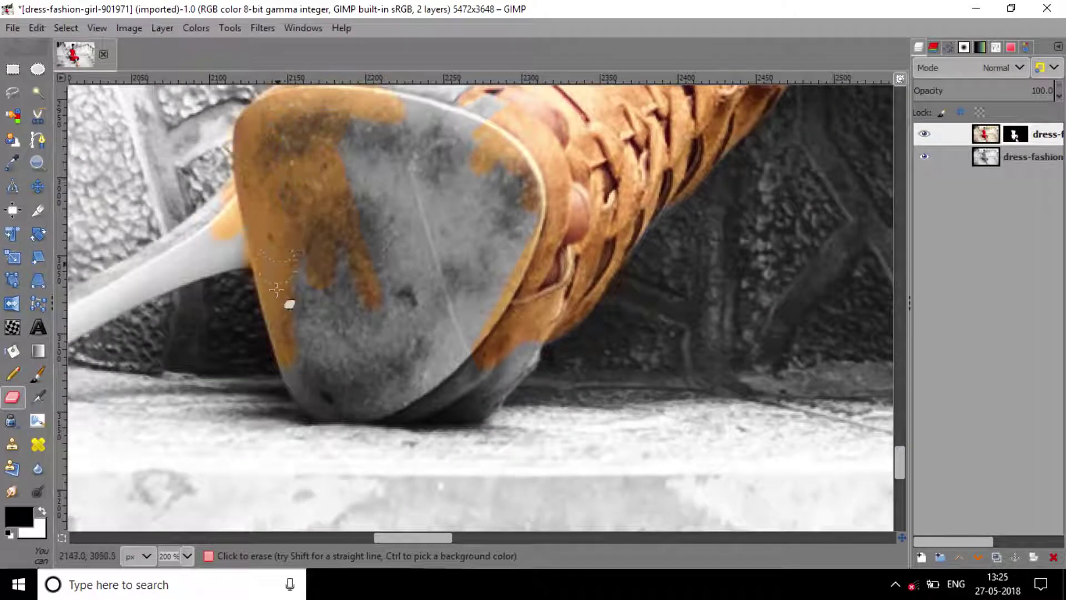
pyautogui.moveTo(276, 290)
pyautogui.mouseDown()
pyautogui.moveTo(303, 360)
pyautogui.moveTo(294, 365)
pyautogui.moveTo(341, 404)
pyautogui.moveTo(516, 353)
pyautogui.moveTo(511, 380)
pyautogui.moveTo(473, 409)
pyautogui.moveTo(528, 365)
pyautogui.mouseUp()
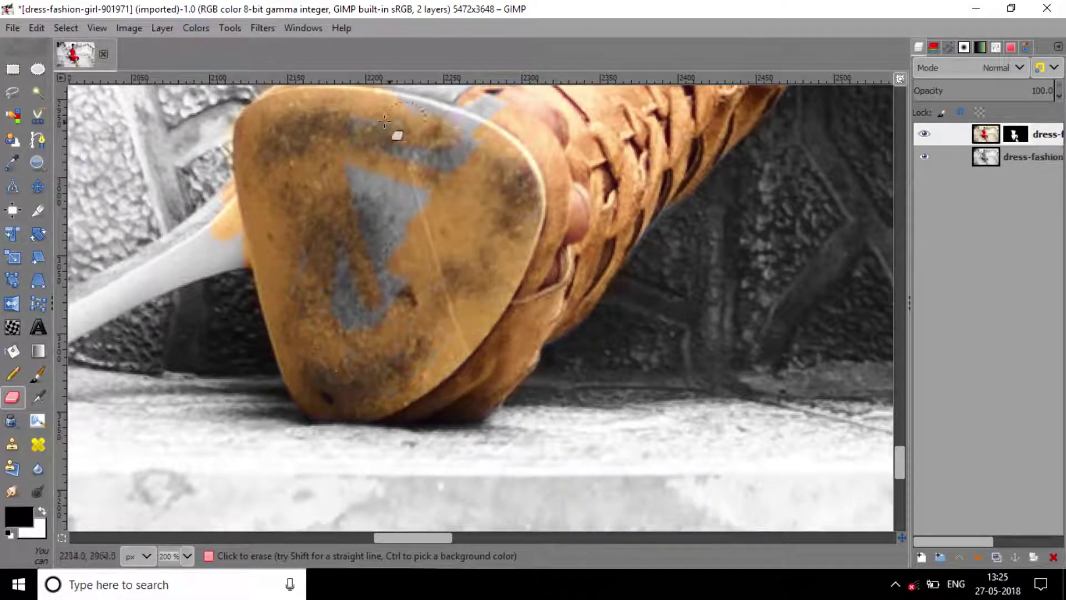
pyautogui.scroll(5, 402, 251)
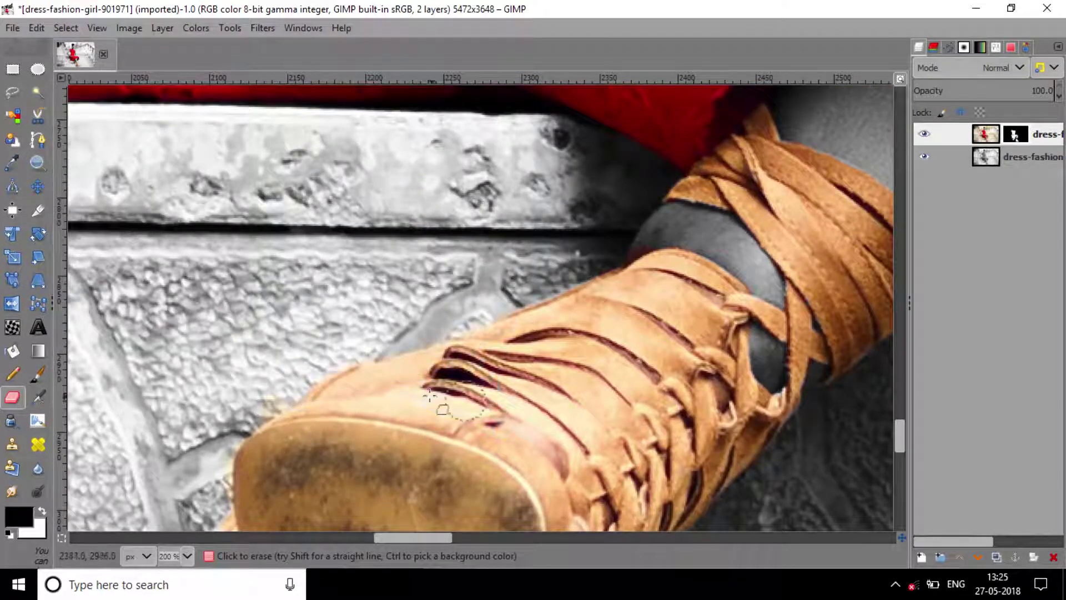
# - Erase the mask over the rear shoe's stiletto heel down to its tip
pyautogui.scroll(-5, 430, 396)
pyautogui.hscroll(-3, 458, 536)
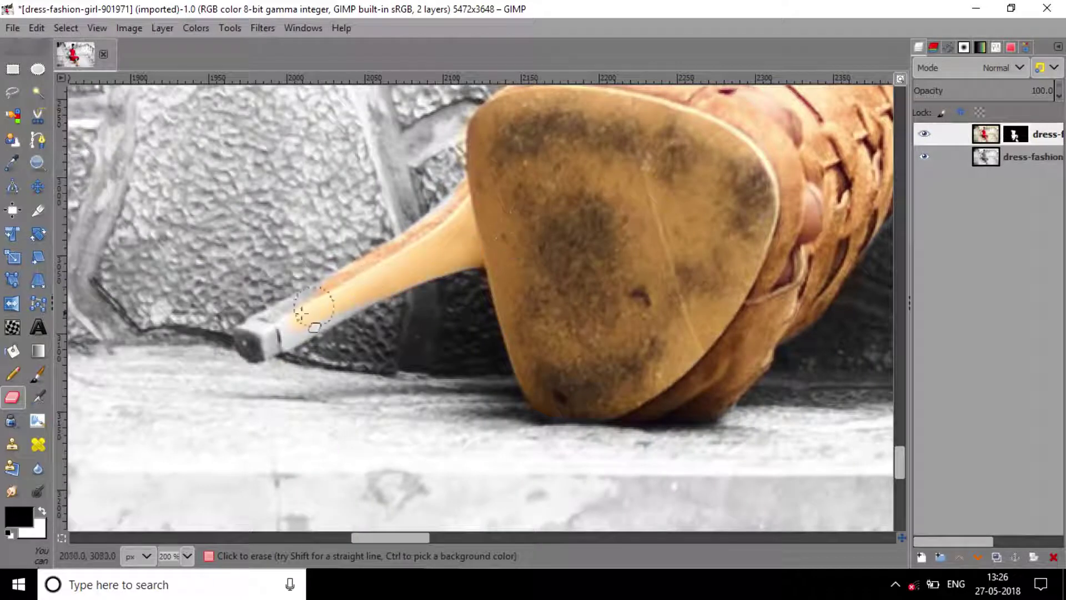
pyautogui.moveTo(301, 313)
pyautogui.mouseDown()
pyautogui.moveTo(261, 347)
pyautogui.moveTo(272, 356)
pyautogui.mouseUp()
pyautogui.scroll(-4, 789, 253)
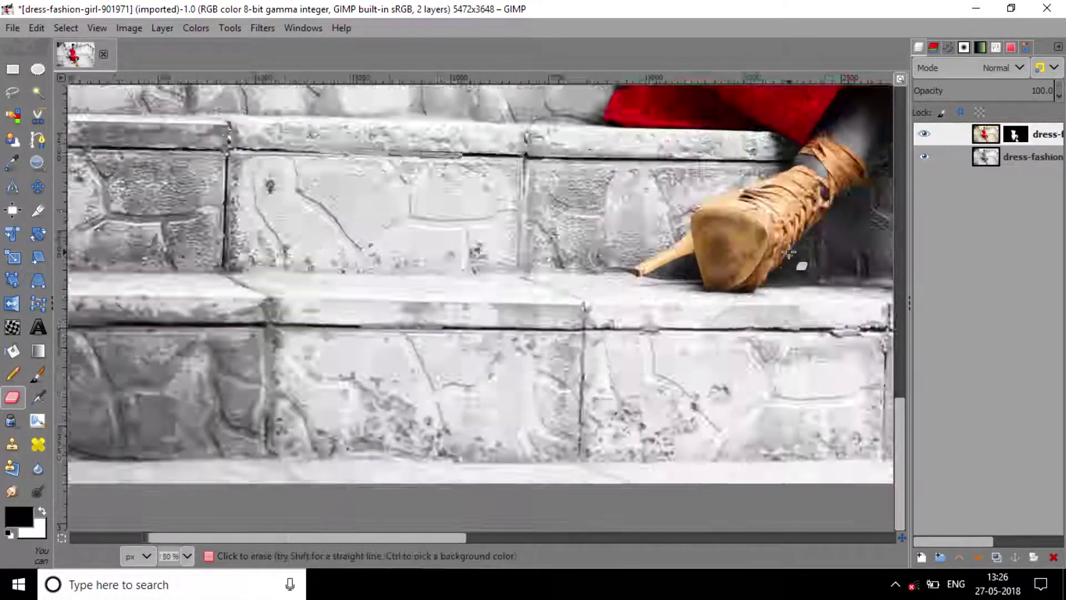
# - Paint black on the mask over the exposed toes of the front shoe to make the skin black and white
pyautogui.scroll(-2, 788, 252)
pyautogui.scroll(5, 559, 300)
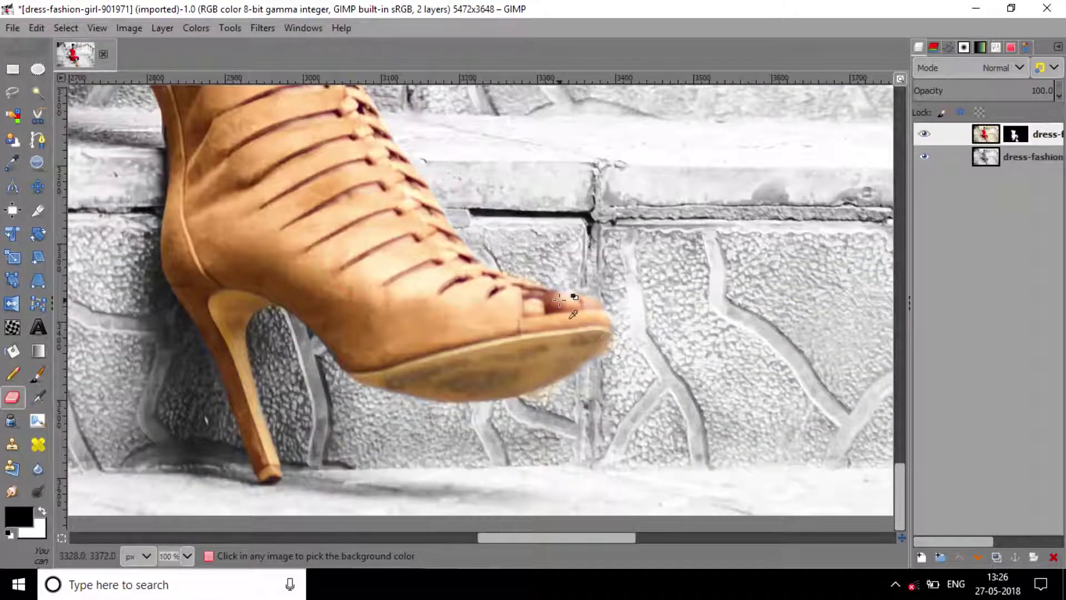
pyautogui.scroll(3, 559, 300)
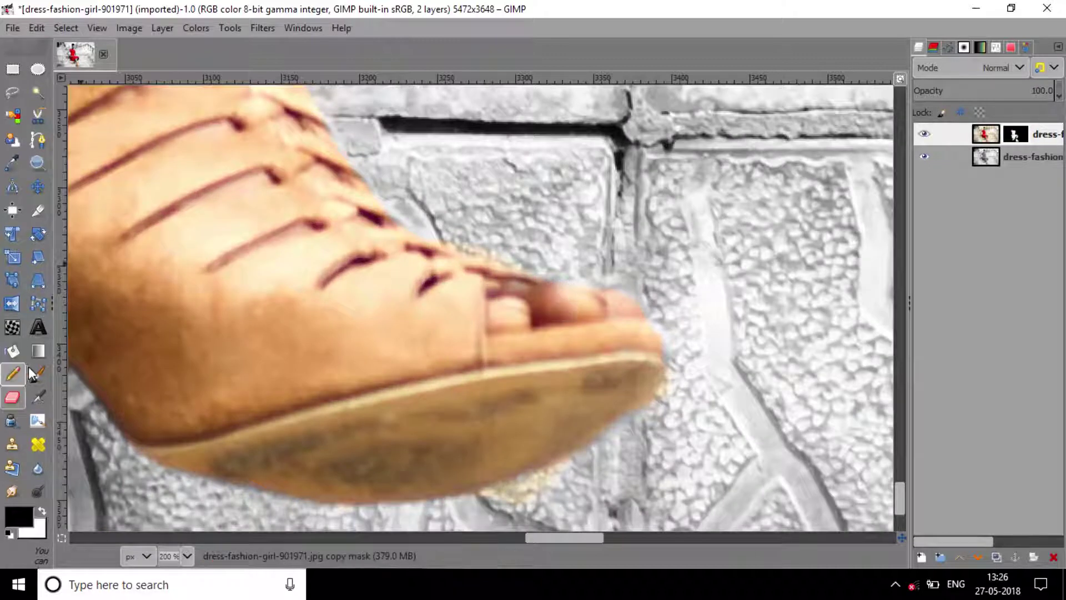
pyautogui.click(37, 373)
pyautogui.moveTo(517, 316)
pyautogui.mouseDown()
pyautogui.moveTo(507, 305)
pyautogui.moveTo(500, 314)
pyautogui.moveTo(519, 323)
pyautogui.mouseUp()
pyautogui.moveTo(586, 296)
pyautogui.mouseDown()
pyautogui.moveTo(541, 297)
pyautogui.moveTo(589, 316)
pyautogui.moveTo(630, 303)
pyautogui.moveTo(588, 300)
pyautogui.moveTo(544, 328)
pyautogui.mouseUp()
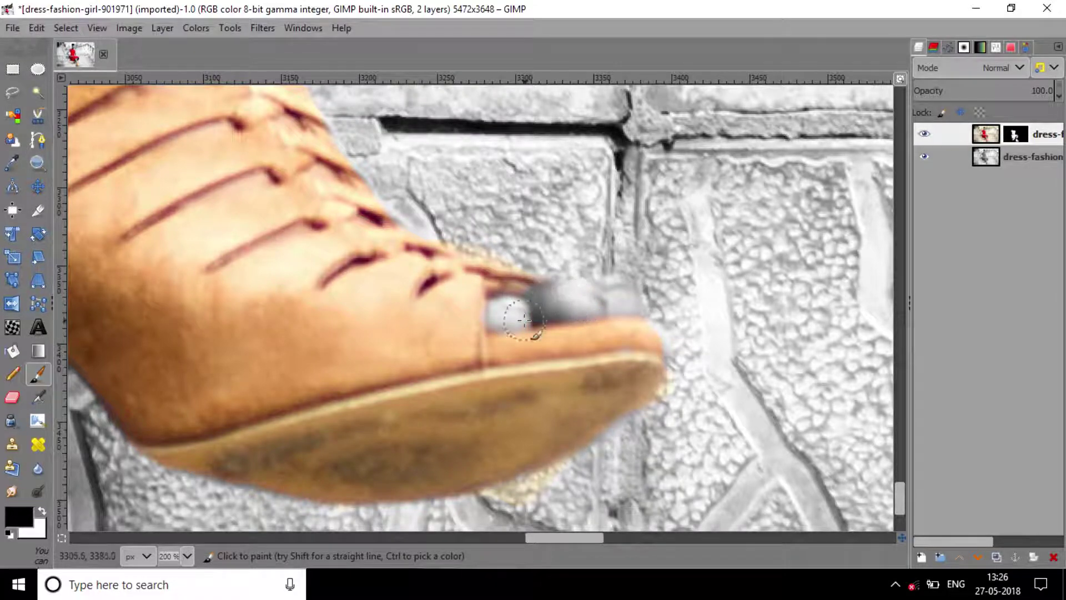
# - Paint black on the mask over the toes visible between the rear shoe's straps to remove their skin color
pyautogui.moveTo(554, 538); pyautogui.dragTo(412, 532)
pyautogui.scroll(-3, 556, 375)
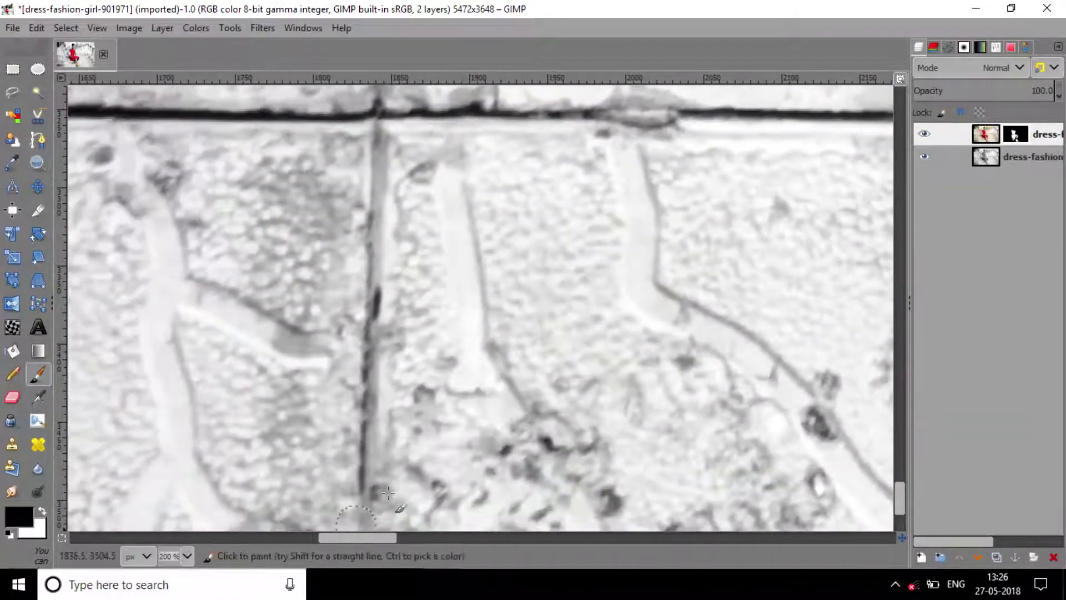
pyautogui.scroll(3, 556, 375)
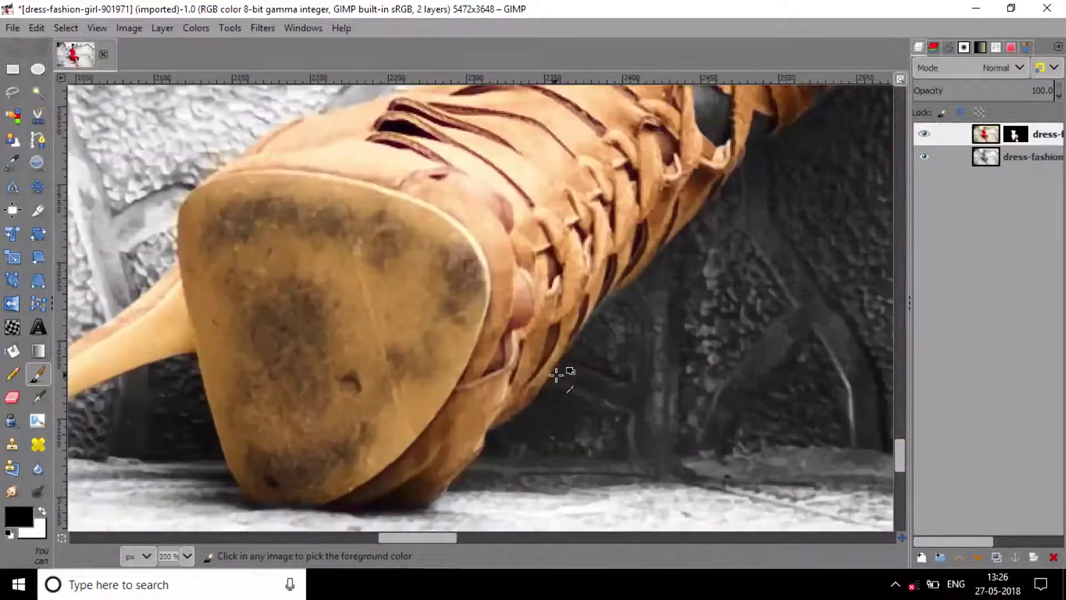
pyautogui.moveTo(522, 236)
pyautogui.mouseDown()
pyautogui.moveTo(497, 205)
pyautogui.moveTo(453, 184)
pyautogui.mouseUp()
pyautogui.moveTo(541, 308); pyautogui.dragTo(521, 310)
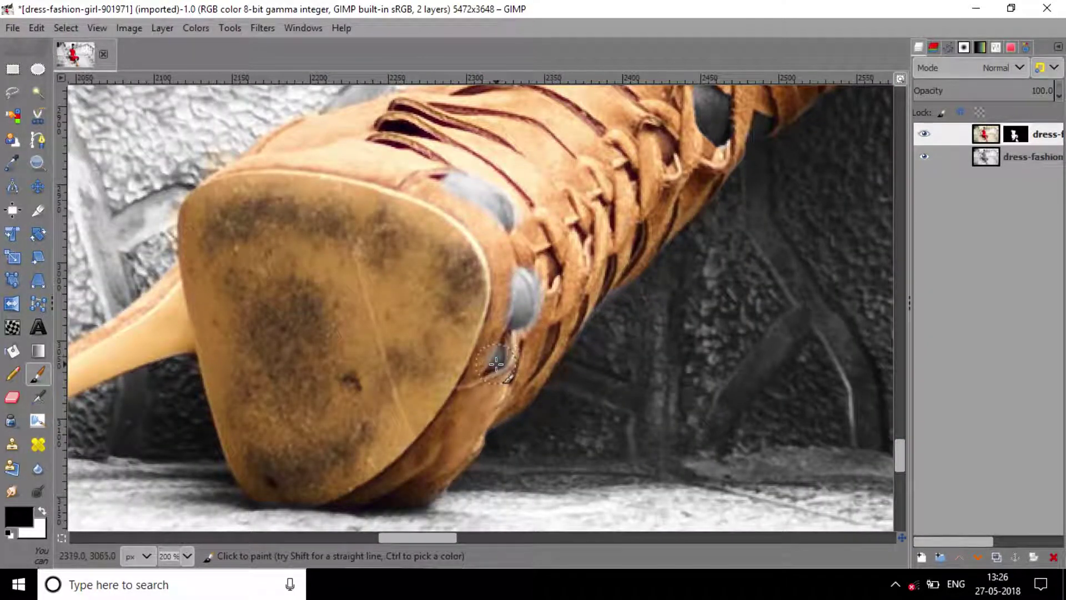
# - Erase the overpainted mask around the rear shoe's toes with a size 15 brush to restore the tan strap edges
pyautogui.press('[')
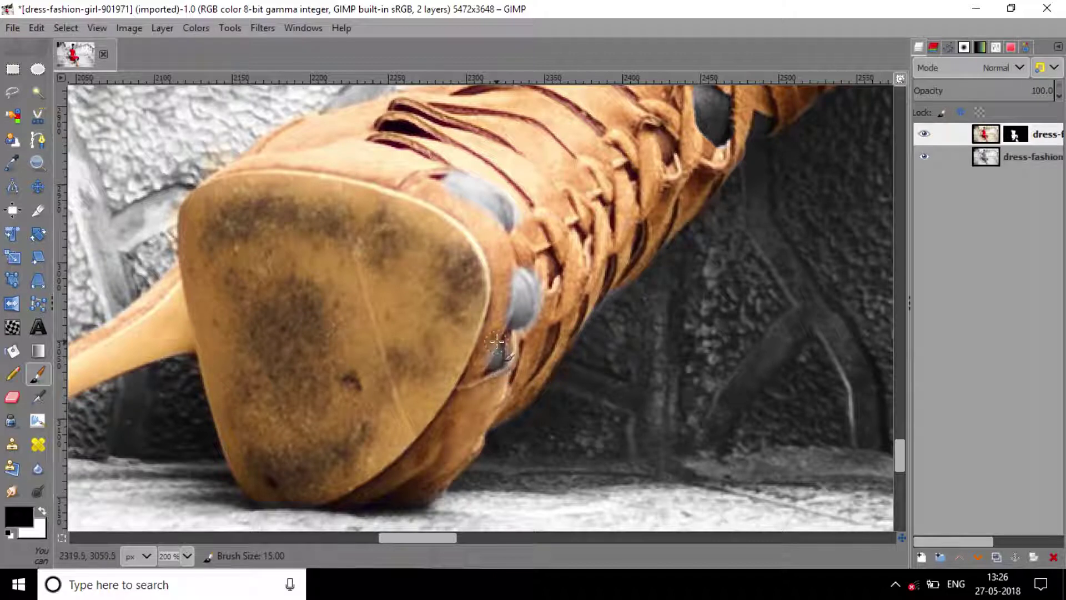
pyautogui.hotkey('shift', 'e')
pyautogui.moveTo(493, 348)
pyautogui.mouseDown()
pyautogui.moveTo(504, 376)
pyautogui.moveTo(540, 345)
pyautogui.mouseUp()
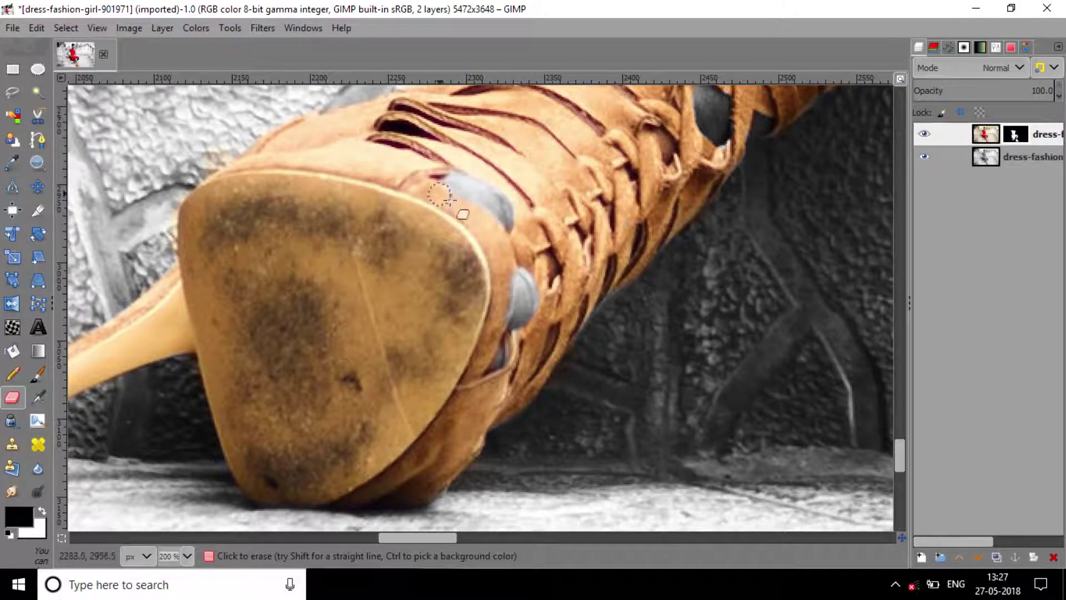
# - Erase the mask over the mouth corner and along part of the woman's lower lip to reveal the red lipstick
pyautogui.scroll(-4, 738, 294)
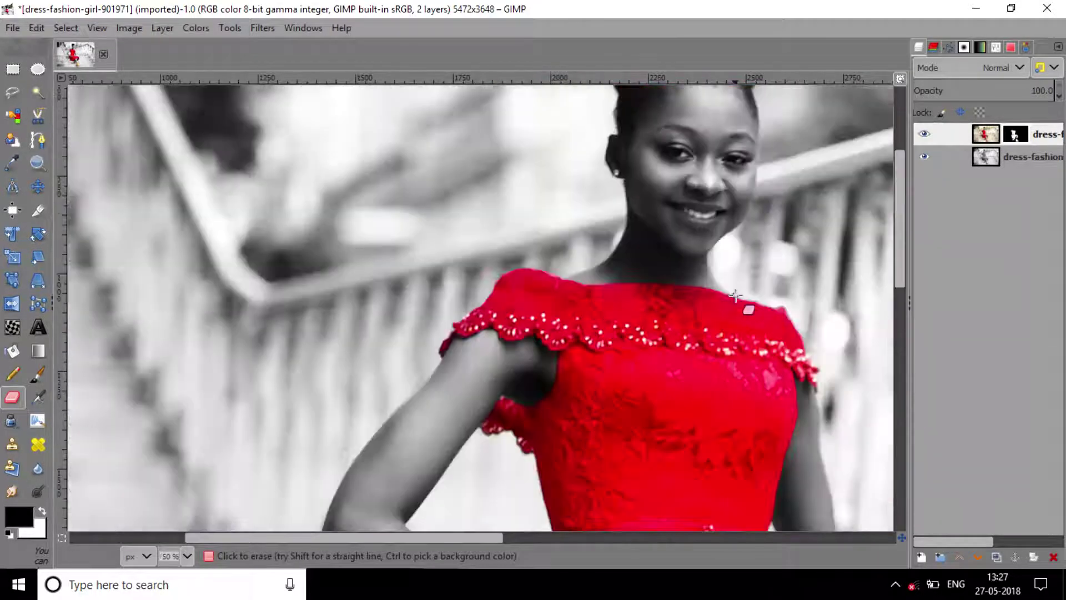
pyautogui.scroll(1, 736, 213)
pyautogui.scroll(2, 747, 226)
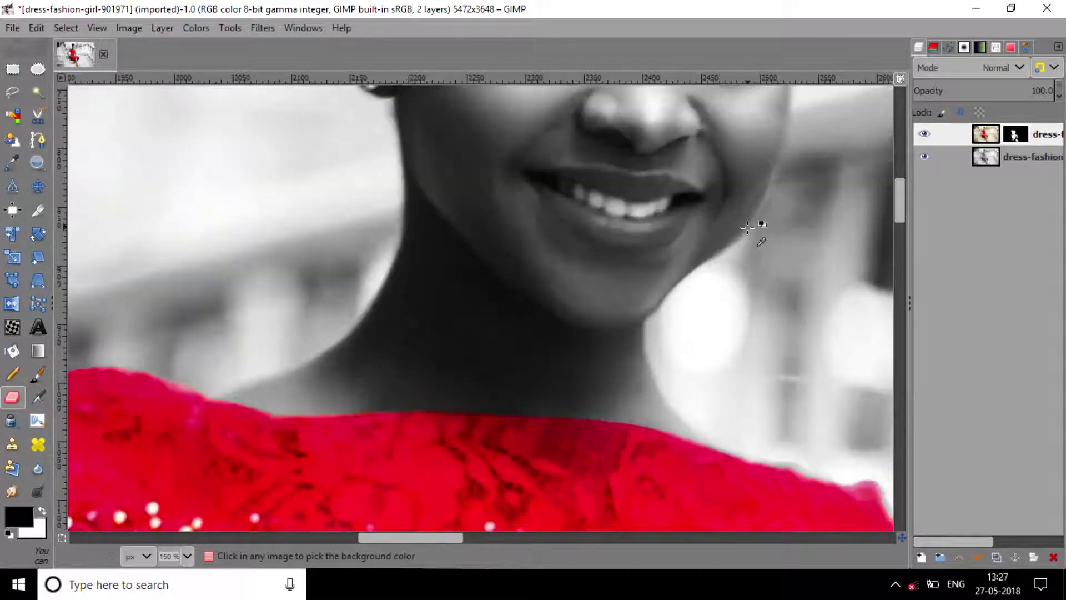
pyautogui.moveTo(547, 222)
pyautogui.mouseDown()
pyautogui.moveTo(507, 205)
pyautogui.moveTo(568, 234)
pyautogui.moveTo(507, 203)
pyautogui.moveTo(458, 159)
pyautogui.moveTo(501, 153)
pyautogui.moveTo(461, 153)
pyautogui.moveTo(491, 200)
pyautogui.moveTo(537, 232)
pyautogui.moveTo(581, 247)
pyautogui.moveTo(638, 239)
pyautogui.mouseUp()
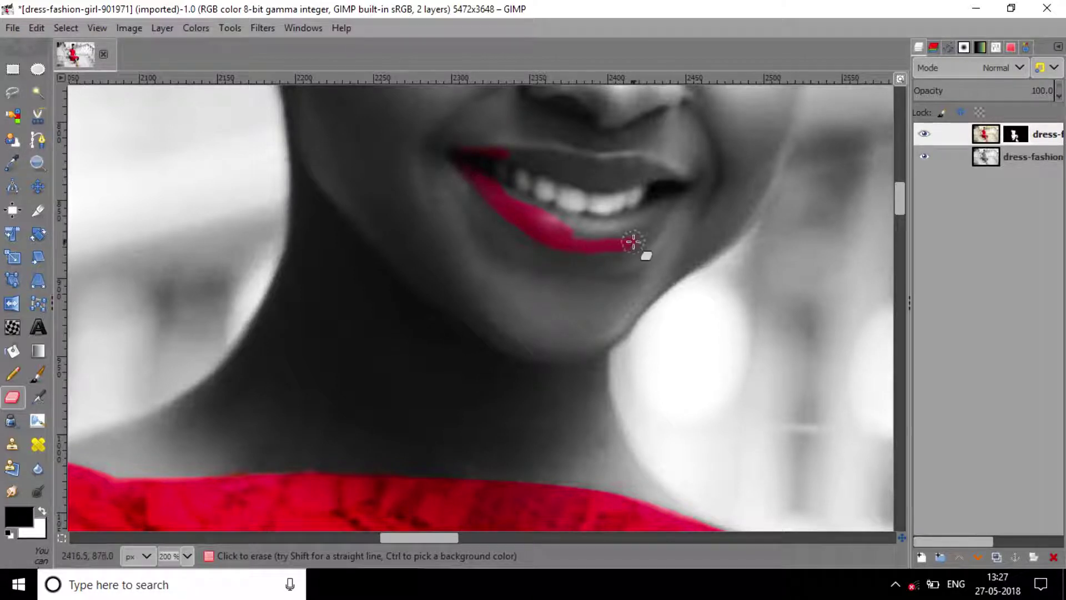
# - Choose the soft Hardness 025 brush at size 17 and erase the mask over the rest of both lips
pyautogui.click(970, 47)
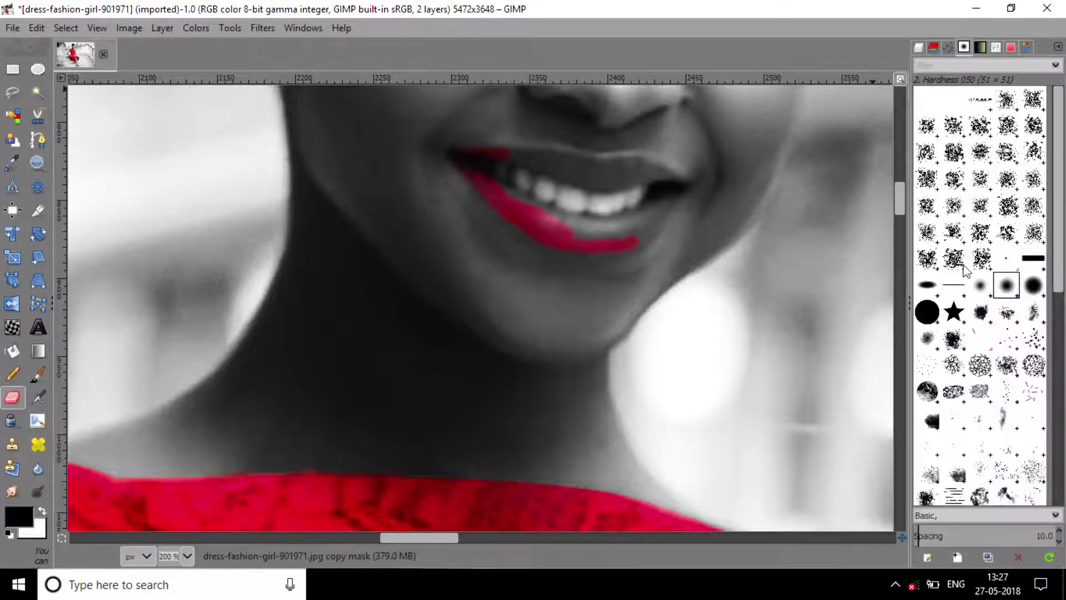
pyautogui.click(979, 285)
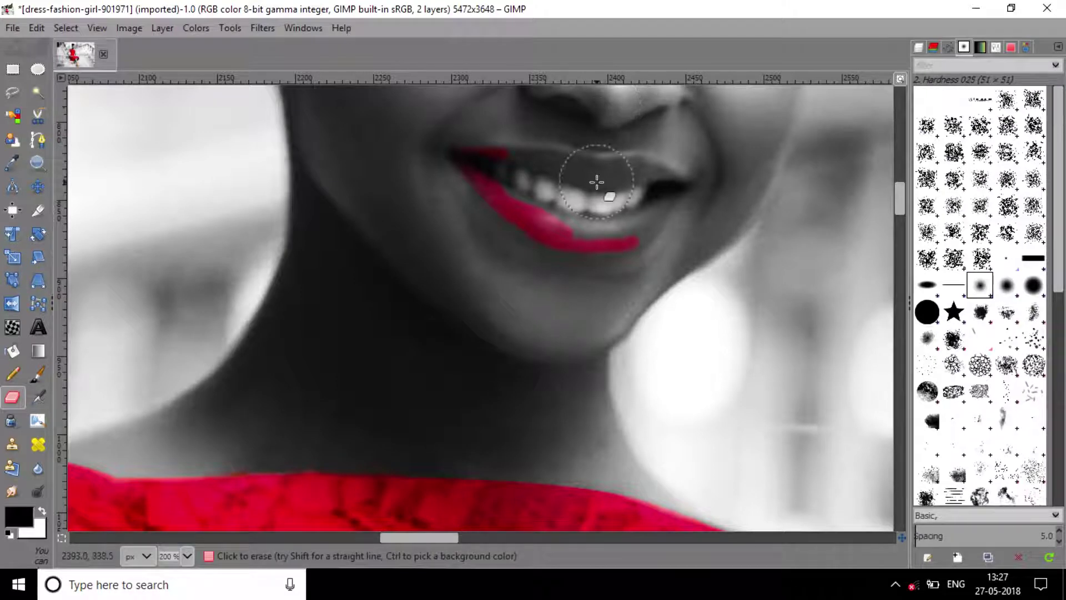
pyautogui.press('[')
pyautogui.press('[')
pyautogui.press('[')
pyautogui.press('[')
pyautogui.press('[')
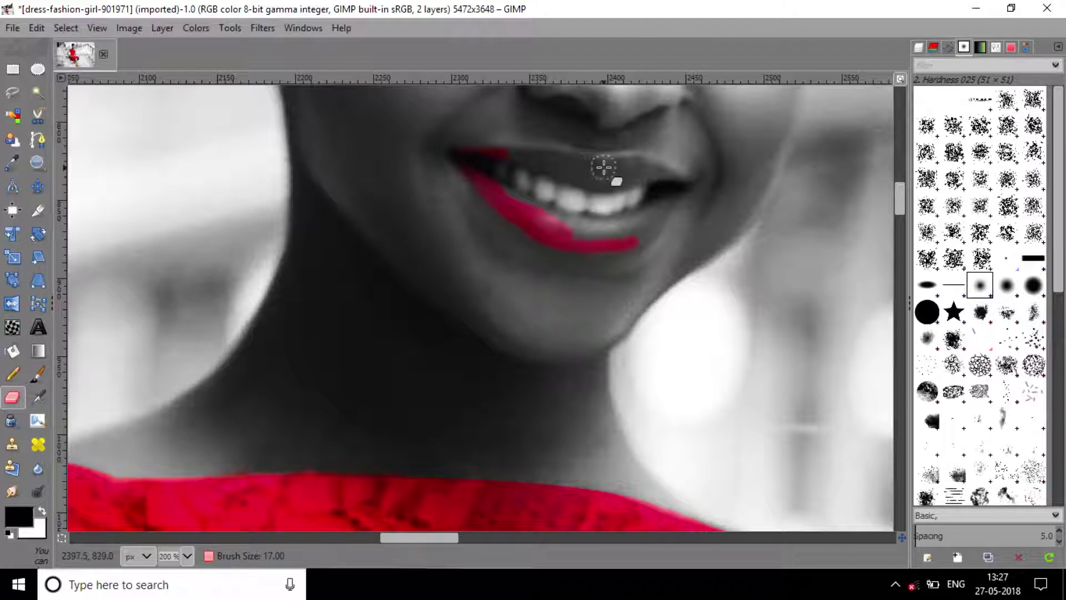
pyautogui.moveTo(602, 167)
pyautogui.mouseDown()
pyautogui.moveTo(630, 168)
pyautogui.moveTo(591, 165)
pyautogui.moveTo(651, 168)
pyautogui.moveTo(676, 182)
pyautogui.moveTo(645, 160)
pyautogui.moveTo(500, 155)
pyautogui.moveTo(517, 155)
pyautogui.moveTo(573, 155)
pyautogui.moveTo(605, 171)
pyautogui.moveTo(531, 161)
pyautogui.moveTo(596, 181)
pyautogui.moveTo(652, 178)
pyautogui.moveTo(483, 183)
pyautogui.moveTo(569, 223)
pyautogui.moveTo(617, 225)
pyautogui.moveTo(672, 191)
pyautogui.moveTo(634, 216)
pyautogui.moveTo(572, 228)
pyautogui.moveTo(609, 239)
pyautogui.moveTo(675, 203)
pyautogui.moveTo(633, 244)
pyautogui.moveTo(667, 214)
pyautogui.moveTo(594, 237)
pyautogui.moveTo(620, 245)
pyautogui.moveTo(553, 242)
pyautogui.moveTo(463, 167)
pyautogui.moveTo(546, 235)
pyautogui.moveTo(609, 246)
pyautogui.mouseUp()
# - Paint black on the mask around the lips to clean up their edges, and return to the layer list
pyautogui.click(38, 374)
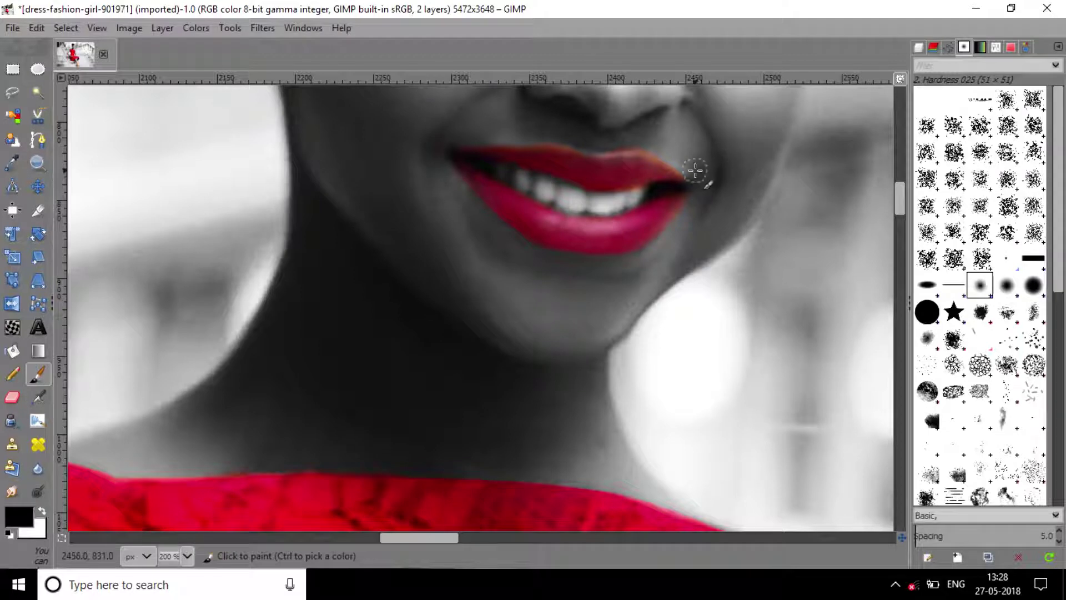
pyautogui.moveTo(647, 144)
pyautogui.mouseDown()
pyautogui.moveTo(706, 175)
pyautogui.moveTo(645, 147)
pyautogui.moveTo(658, 150)
pyautogui.moveTo(545, 137)
pyautogui.moveTo(486, 137)
pyautogui.moveTo(438, 155)
pyautogui.moveTo(486, 221)
pyautogui.moveTo(475, 209)
pyautogui.moveTo(539, 252)
pyautogui.moveTo(551, 256)
pyautogui.moveTo(489, 215)
pyautogui.moveTo(584, 265)
pyautogui.moveTo(654, 251)
pyautogui.mouseUp()
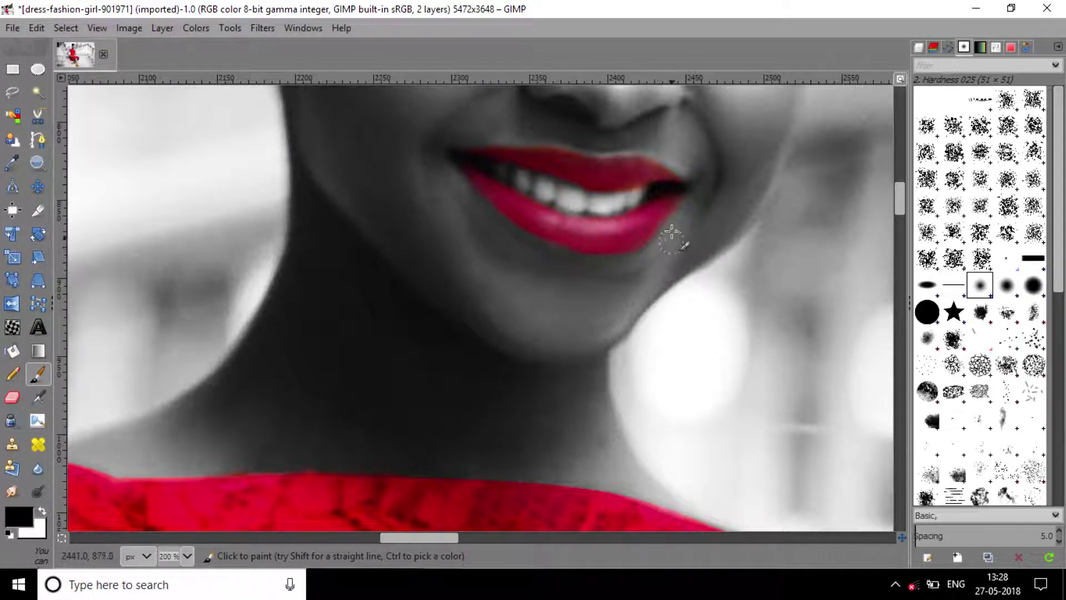
pyautogui.keyDown('ctrl'); pyautogui.scroll(-7, 759, 284); pyautogui.keyUp('ctrl')
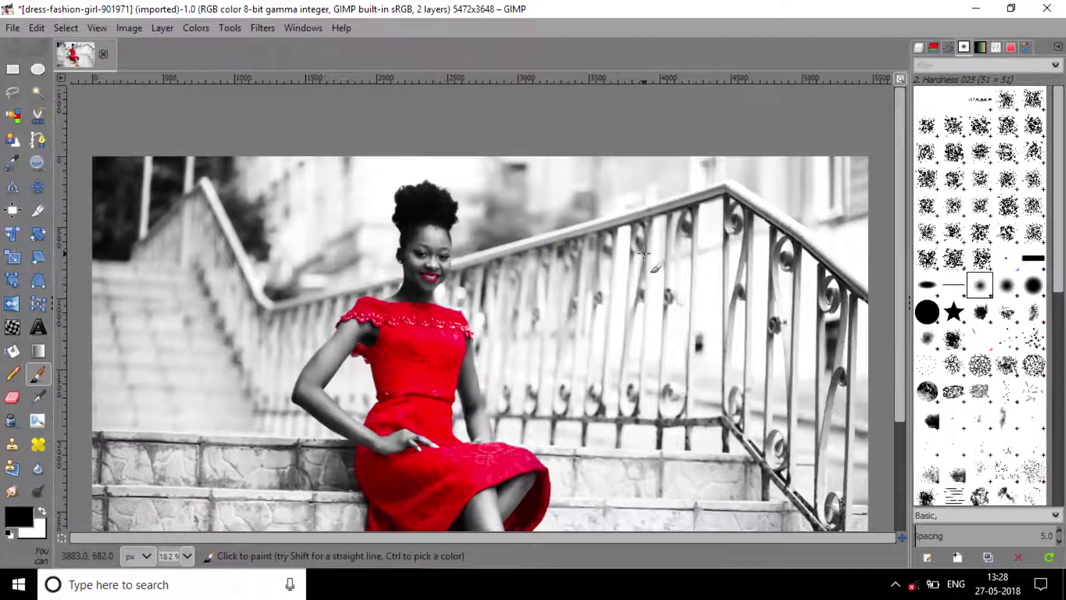
pyautogui.scroll(-2, 643, 253)
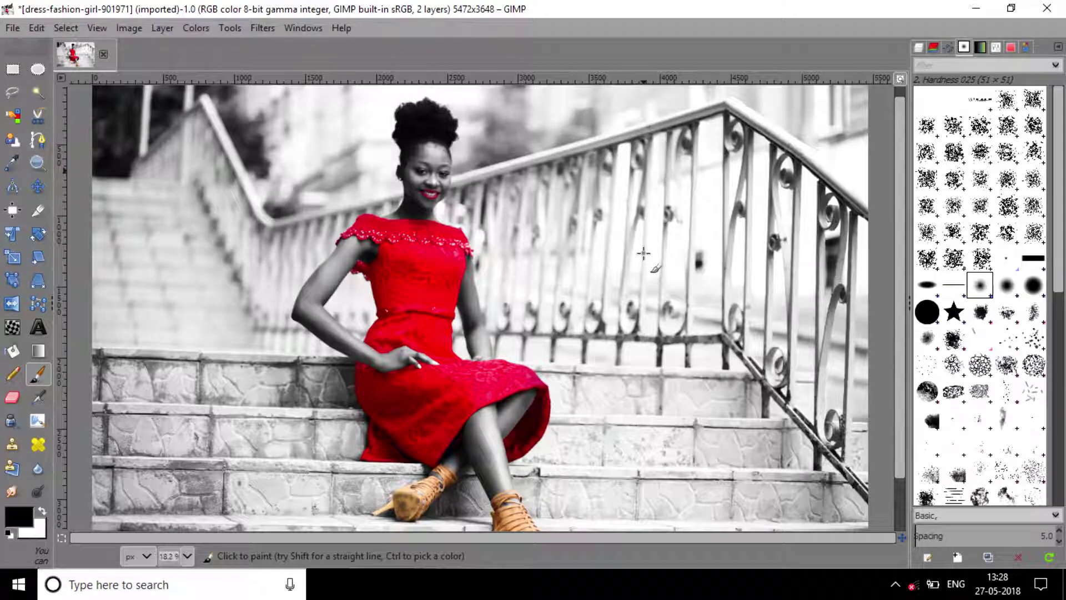
pyautogui.click(919, 47)
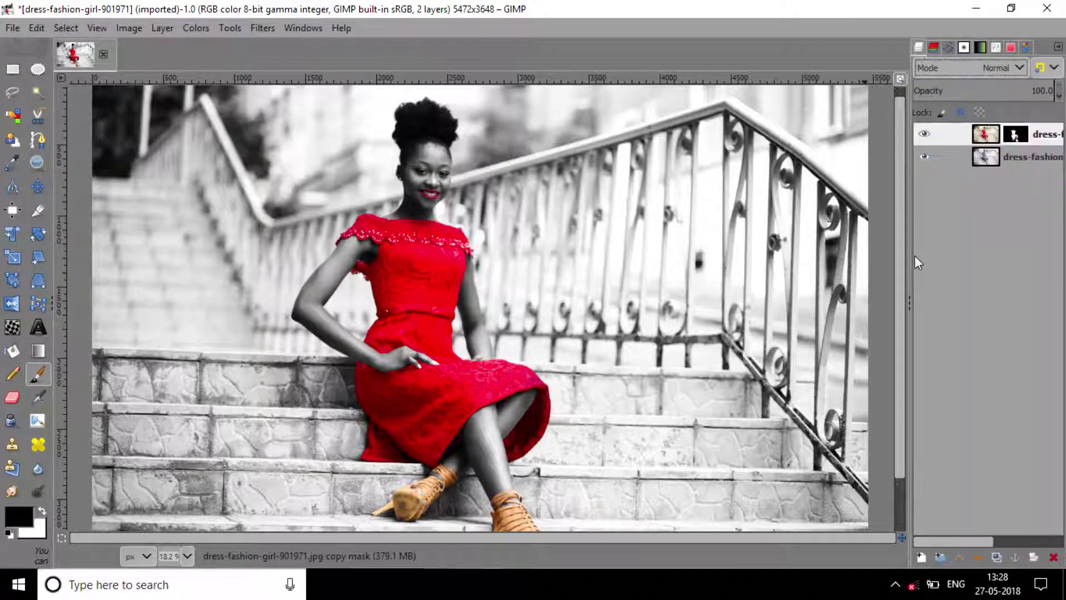